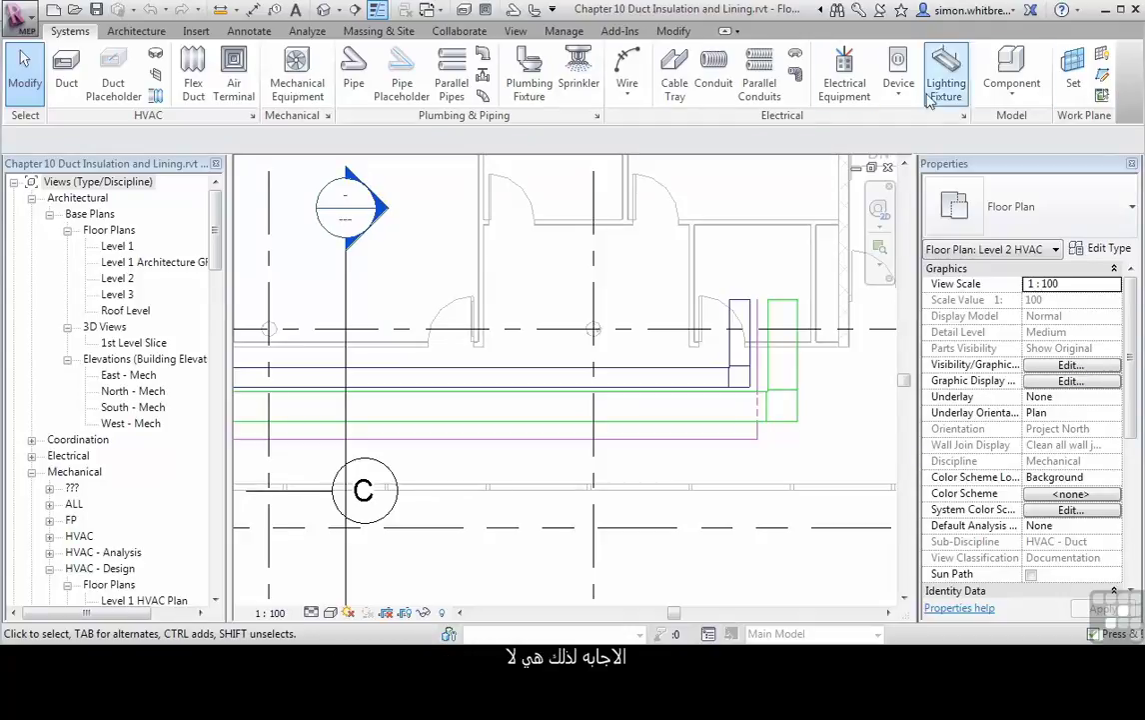
Step: Select a return-air duct placeholder to inspect it, then clear the selection
{"action": "left_click", "coordinate": [760, 320]}
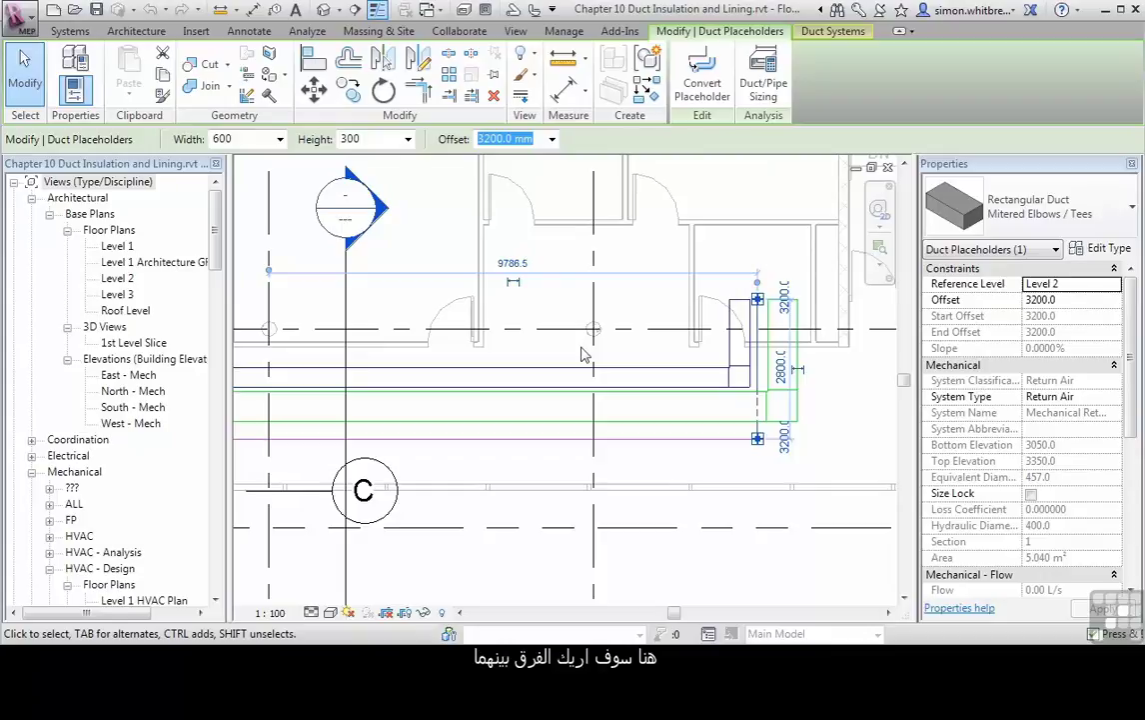
{"action": "key", "text": "Escape"}
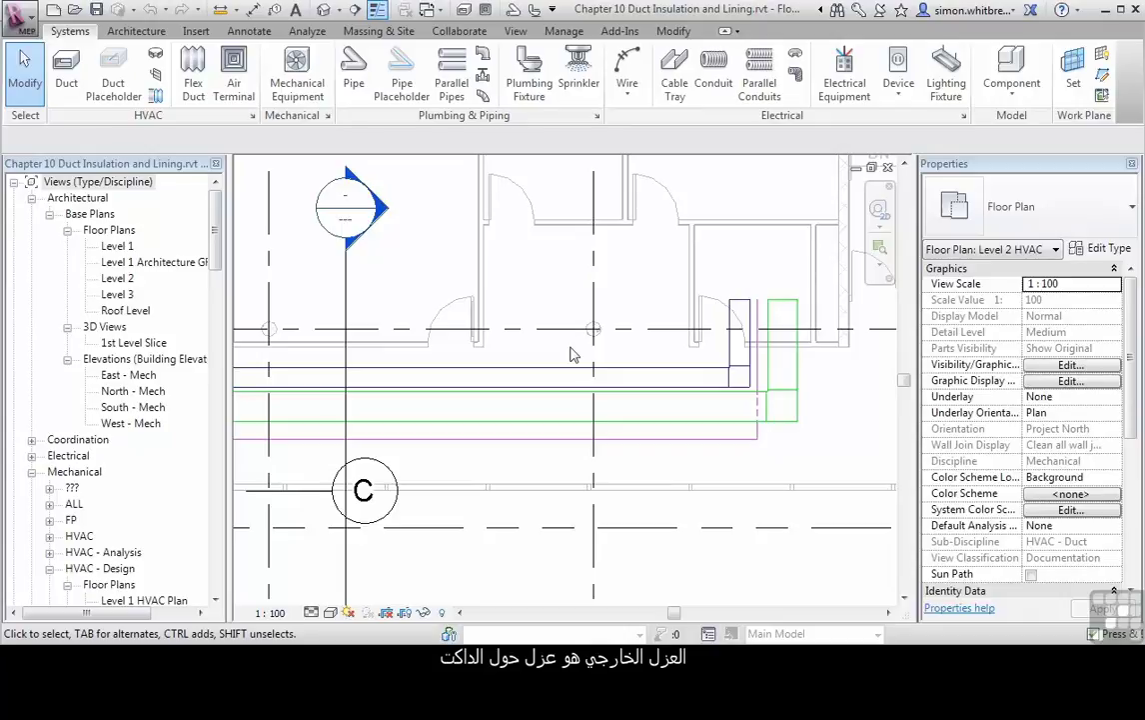
Step: Tab-select the connected supply duct run and add 75 mm Default insulation to it
{"action": "left_click", "coordinate": [551, 374]}
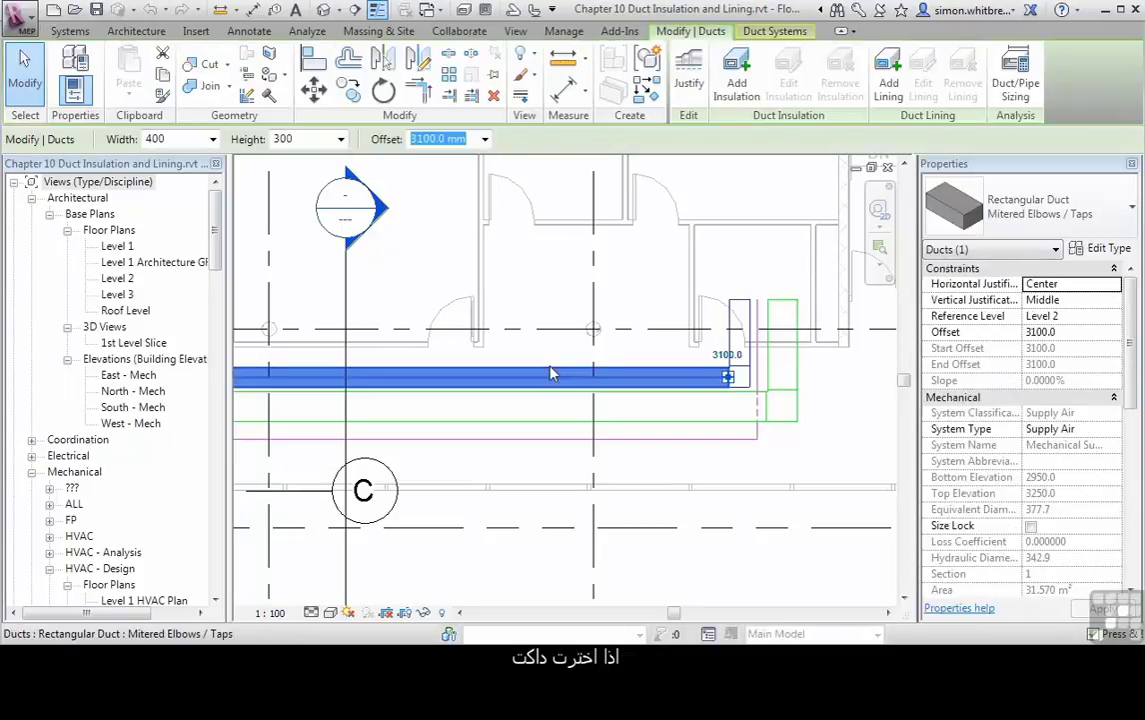
{"action": "key", "text": "Tab"}
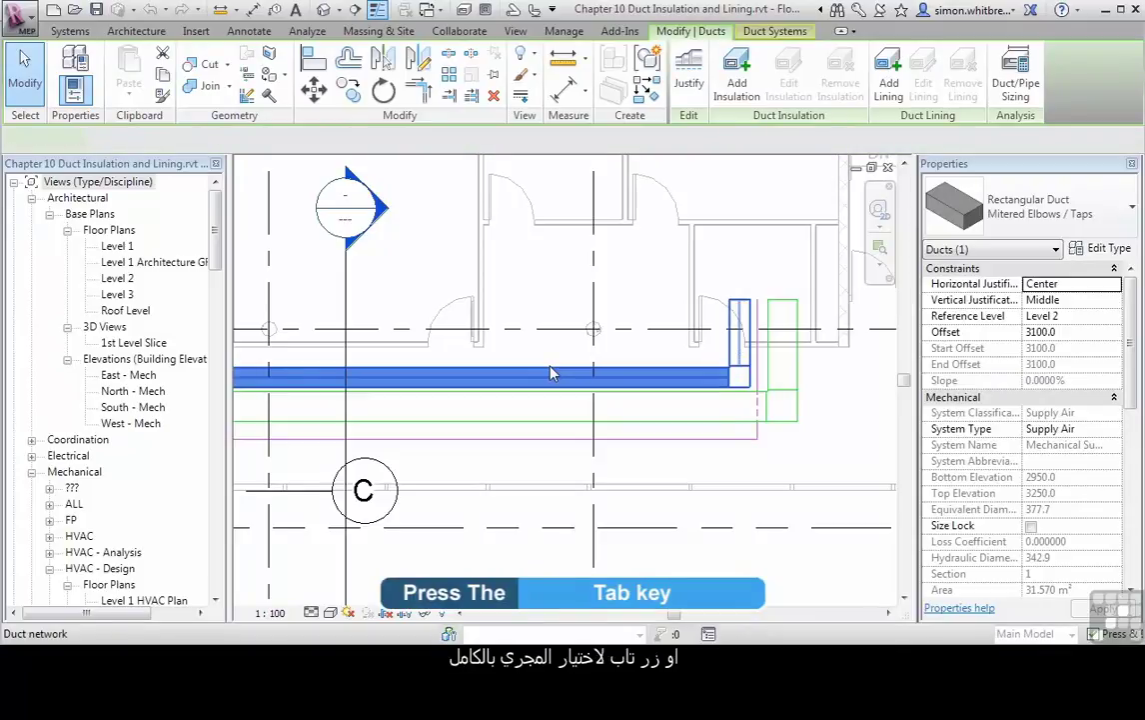
{"action": "left_click", "coordinate": [551, 374]}
{"action": "left_click", "coordinate": [849, 116]}
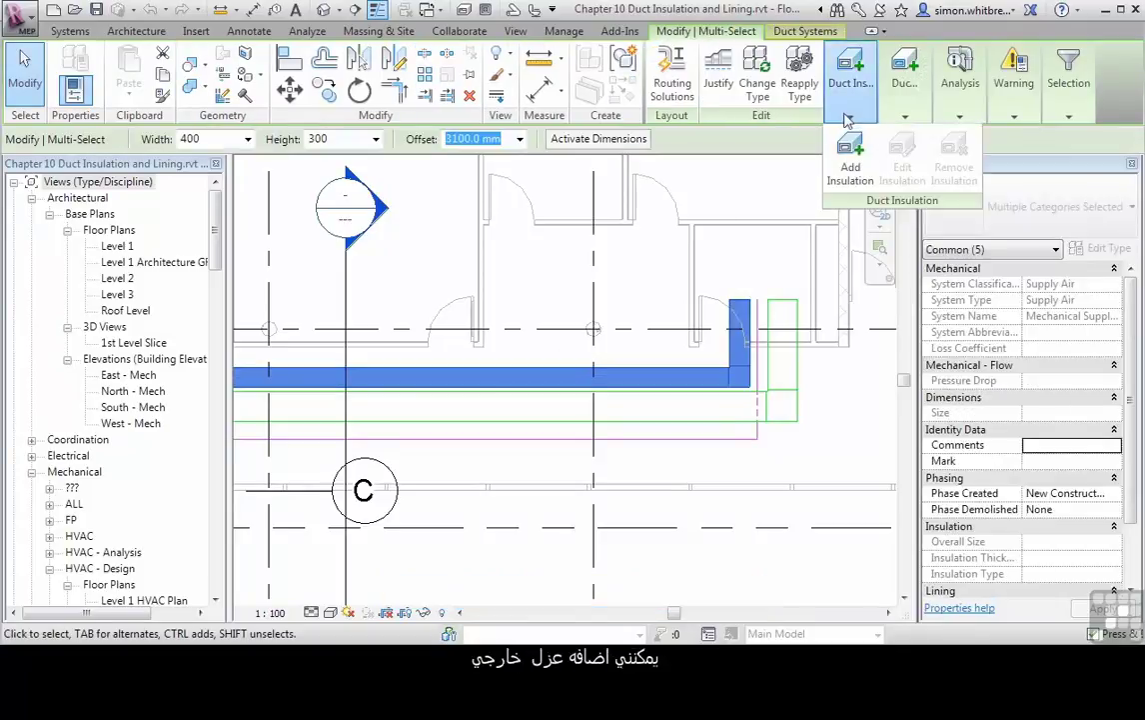
{"action": "left_click", "coordinate": [848, 170]}
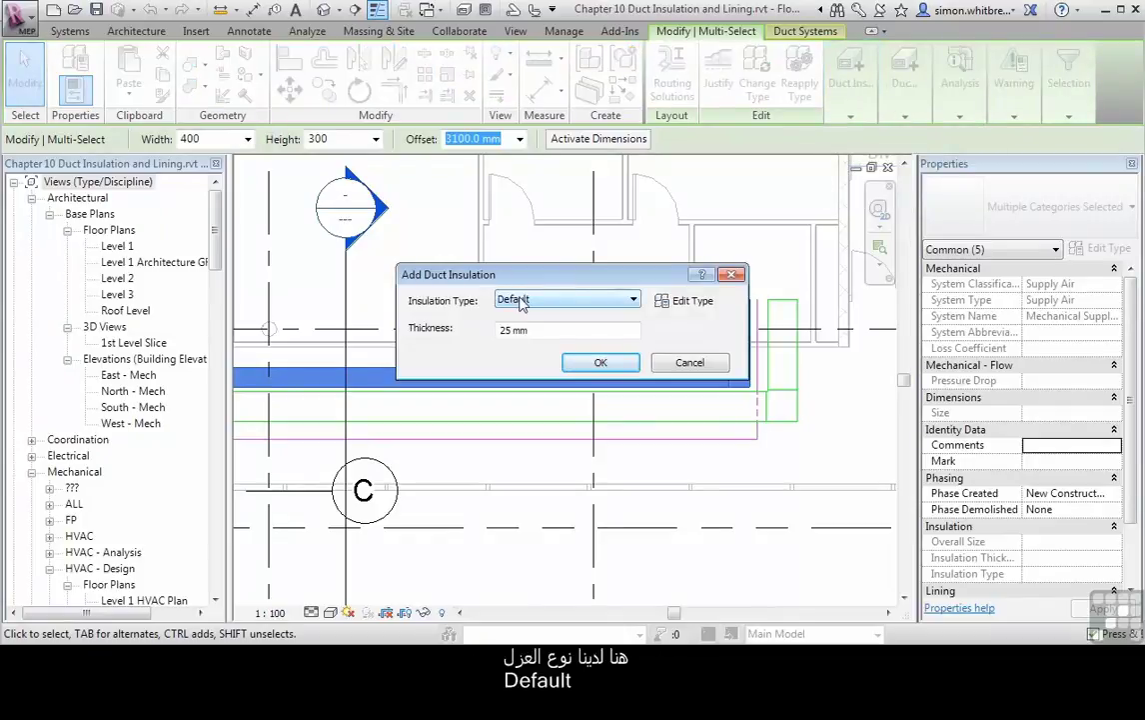
{"action": "left_click_drag", "start_coordinate": [542, 329], "coordinate": [484, 330]}
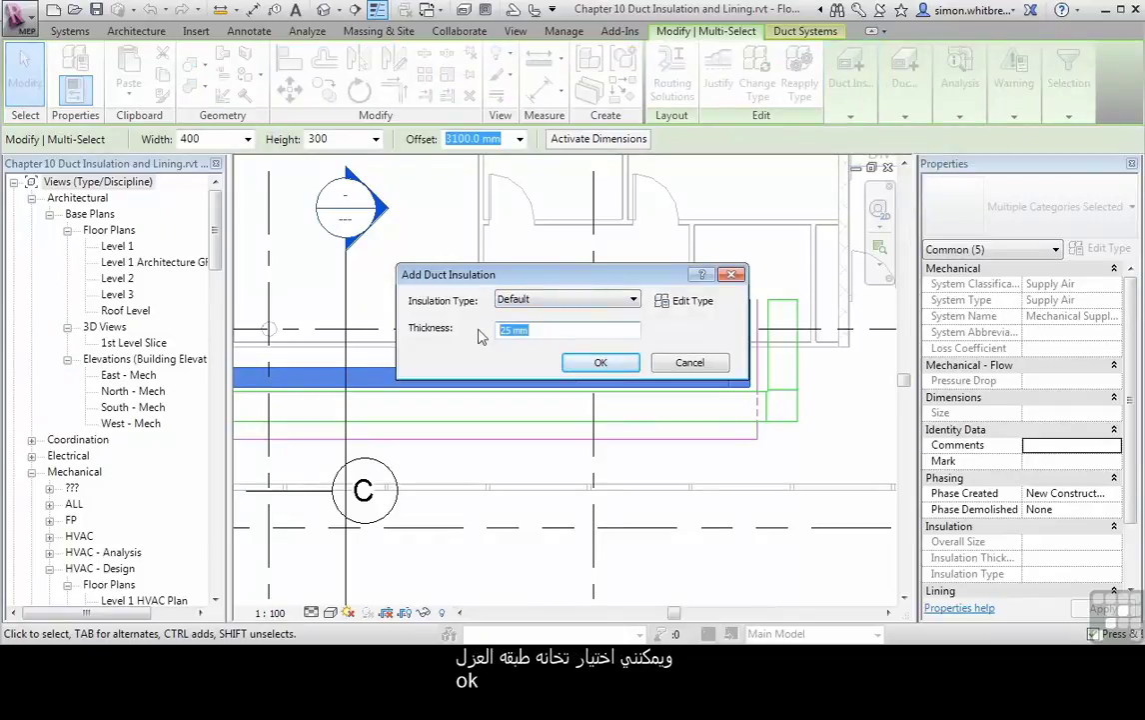
{"action": "type", "text": "75"}
{"action": "left_click", "coordinate": [599, 363]}
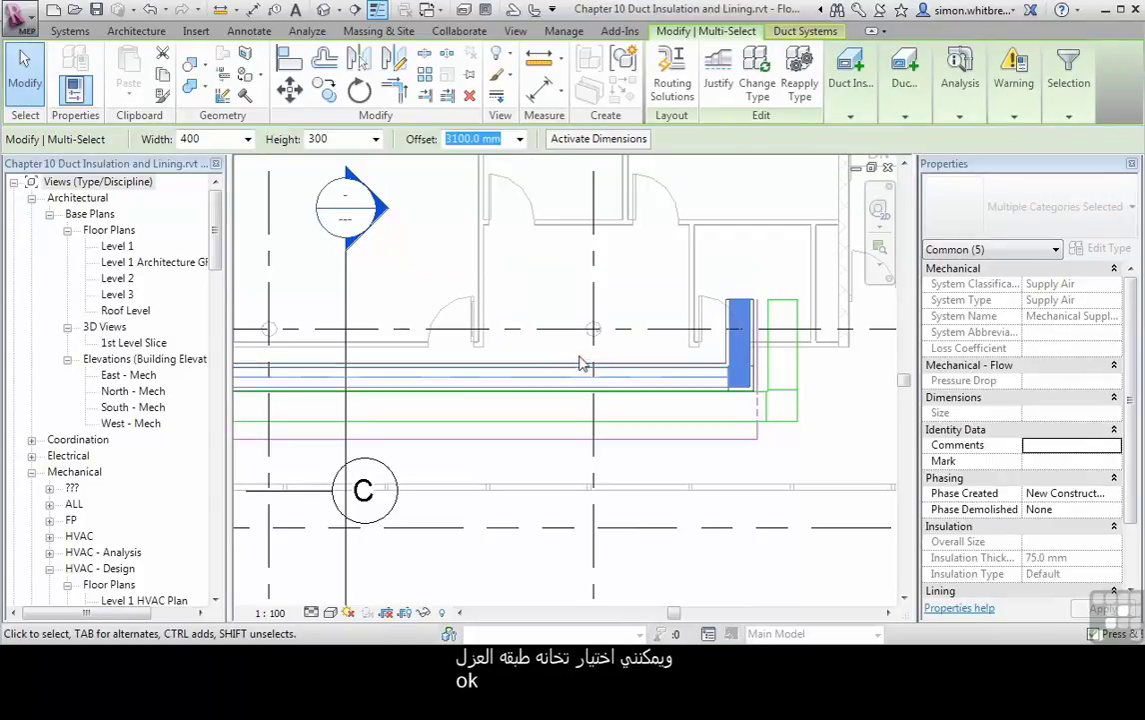
{"action": "key", "text": "Escape"}
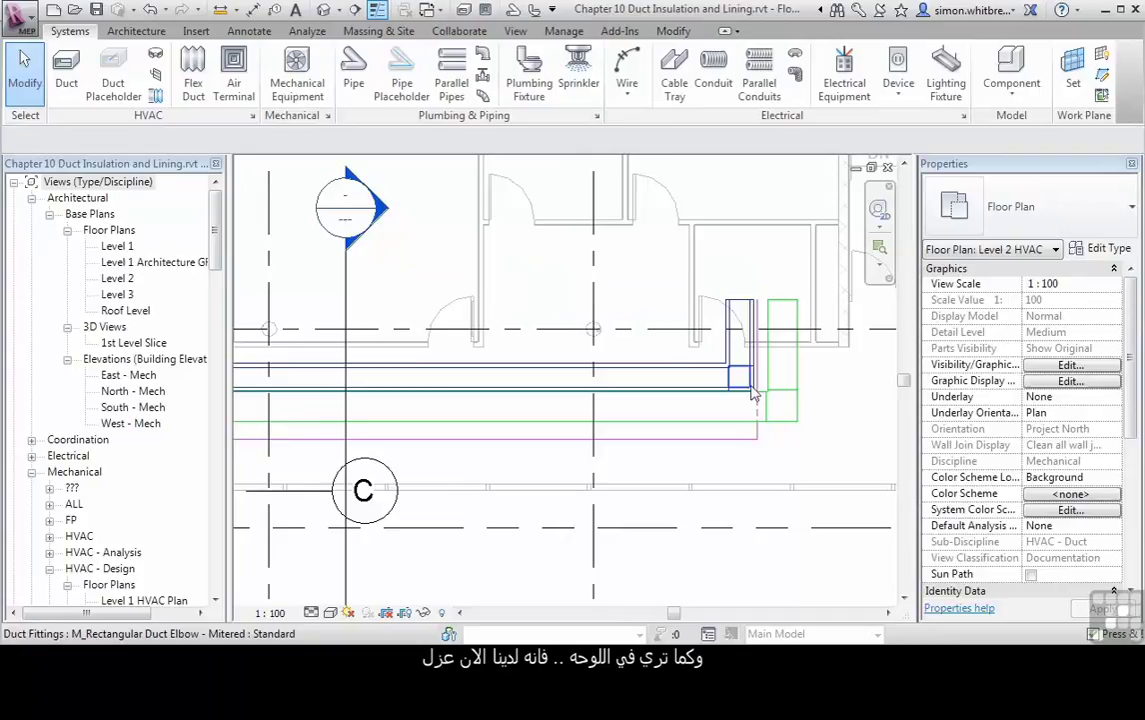
Step: Open Section 9 and zoom in on the insulated supply duct's cross-section
{"action": "scroll", "coordinate": [752, 392], "scroll_direction": "up", "scroll_amount": 4}
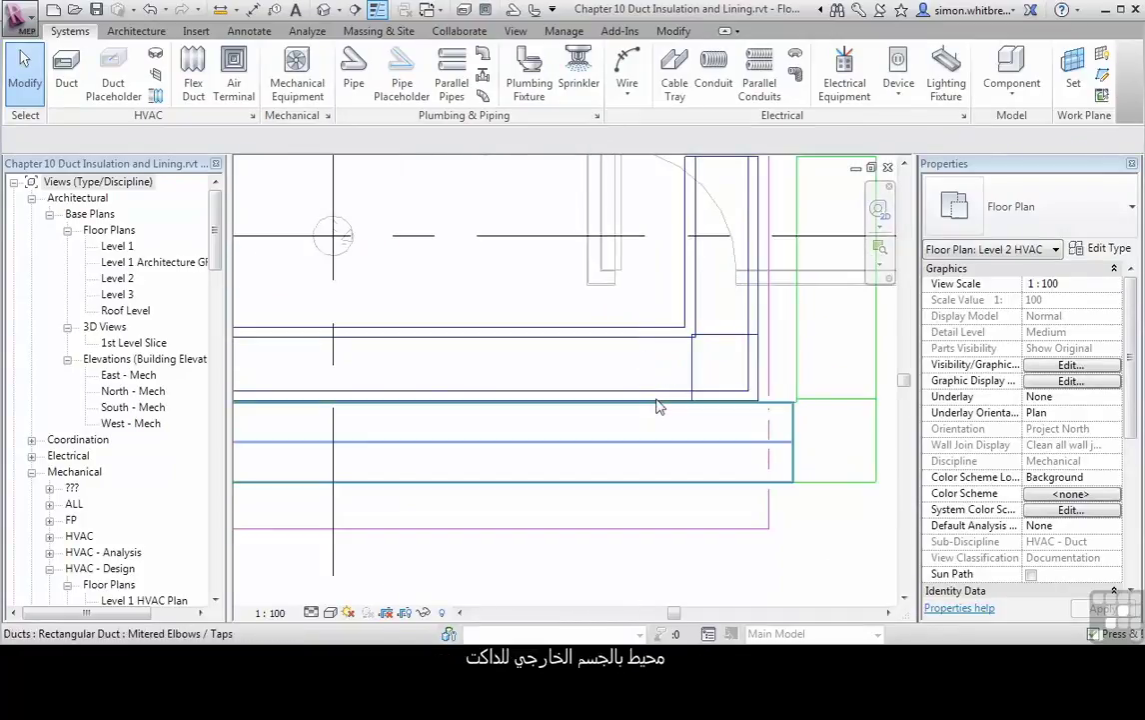
{"action": "scroll", "coordinate": [770, 379], "scroll_direction": "down", "scroll_amount": 3}
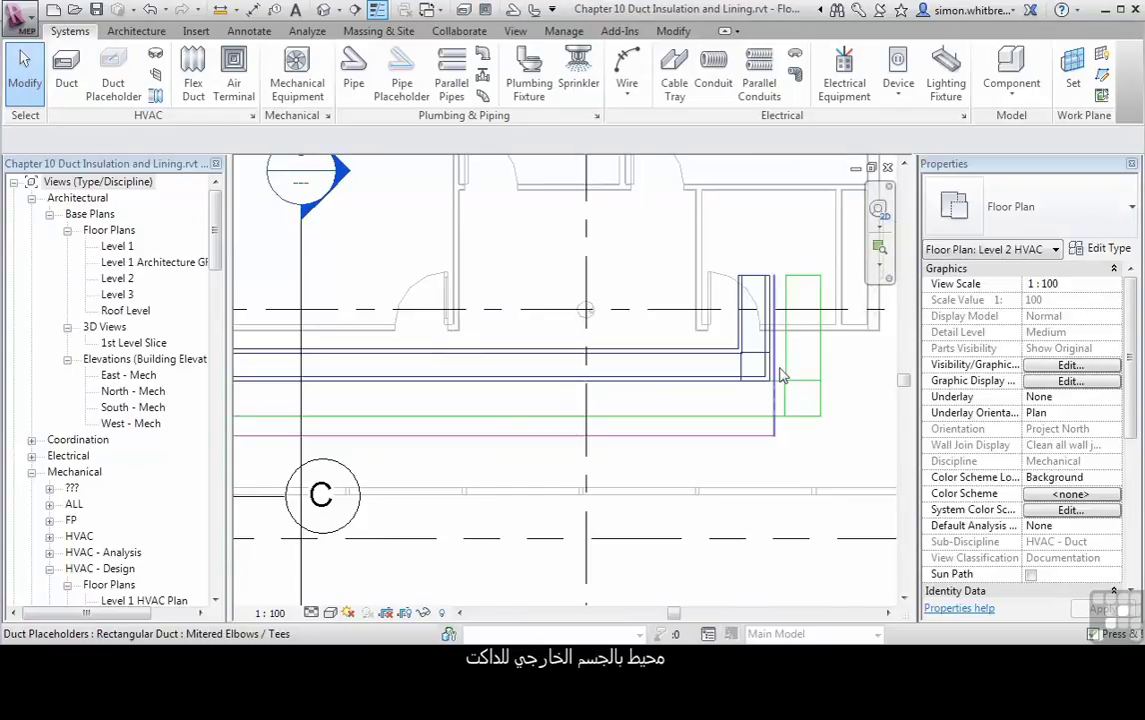
{"action": "double_click", "coordinate": [339, 183]}
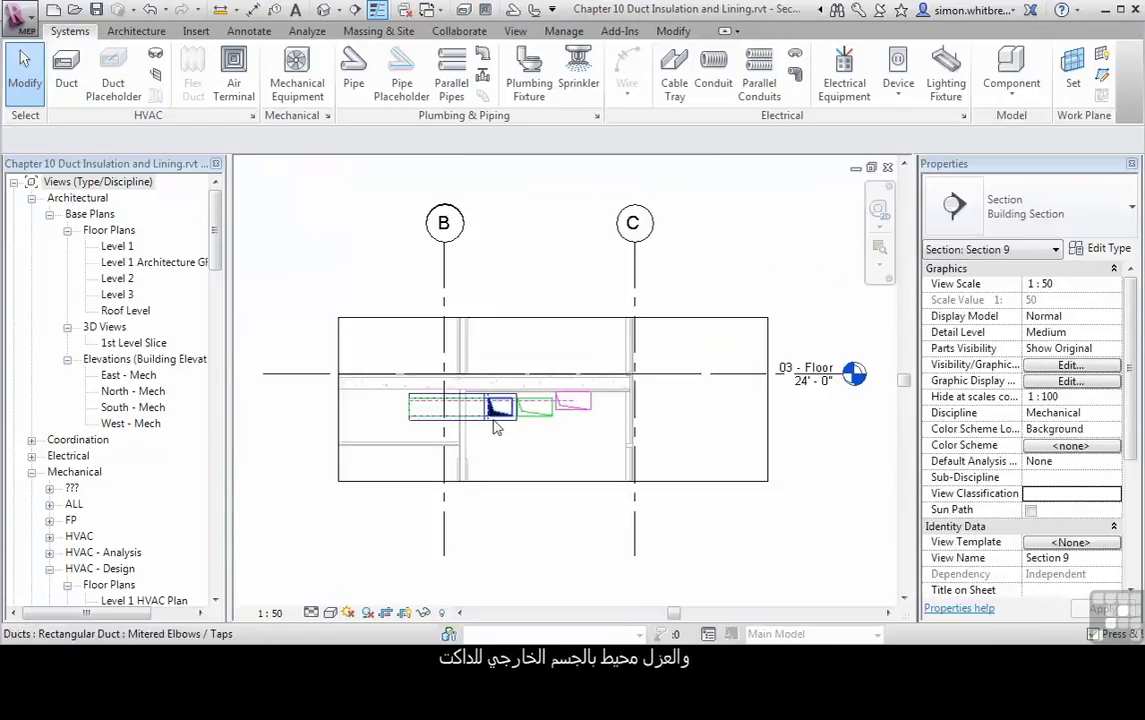
{"action": "scroll", "coordinate": [497, 427], "scroll_direction": "up", "scroll_amount": 3}
{"action": "scroll", "coordinate": [497, 426], "scroll_direction": "up", "scroll_amount": 2}
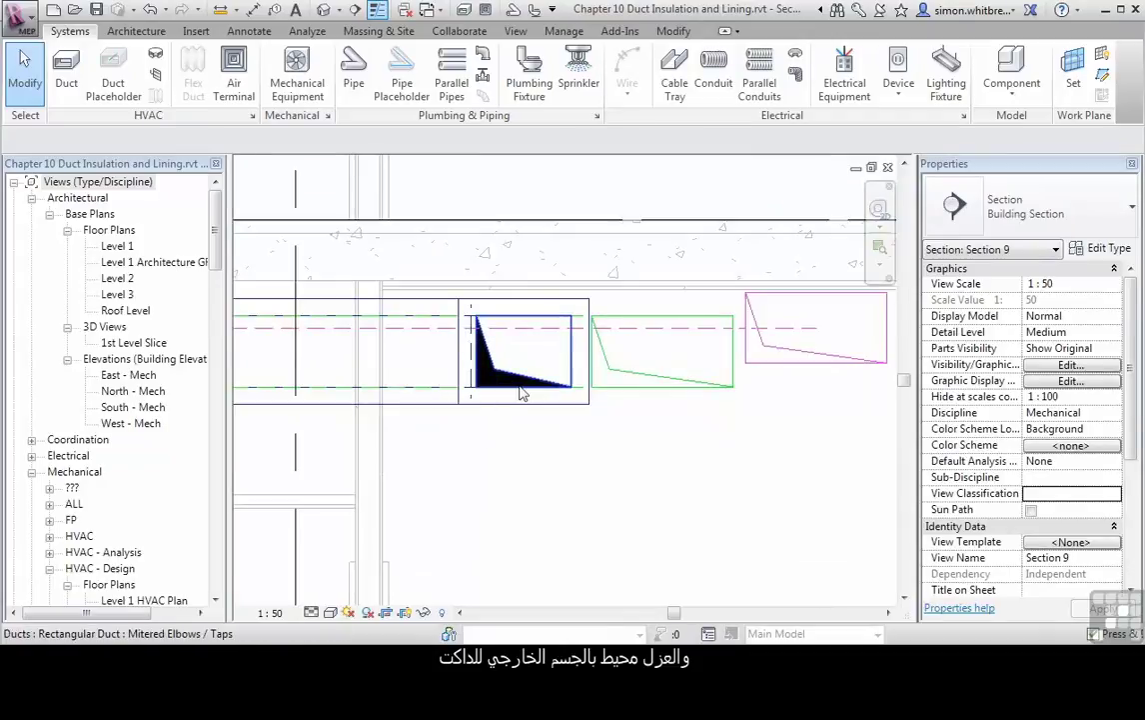
{"action": "left_click", "coordinate": [871, 166]}
Step: Tab-select the exhaust duct run on the plan and add 75 mm Default lining
{"action": "left_click", "coordinate": [874, 380]}
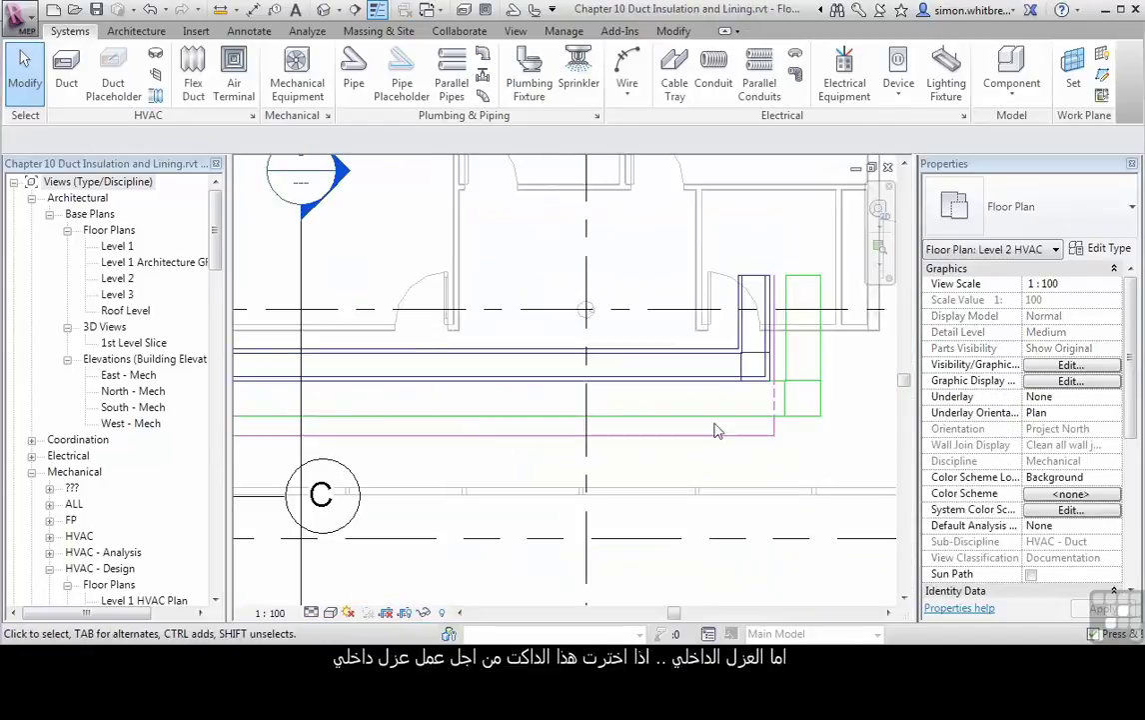
{"action": "key", "text": "Tab"}
{"action": "left_click", "coordinate": [712, 422]}
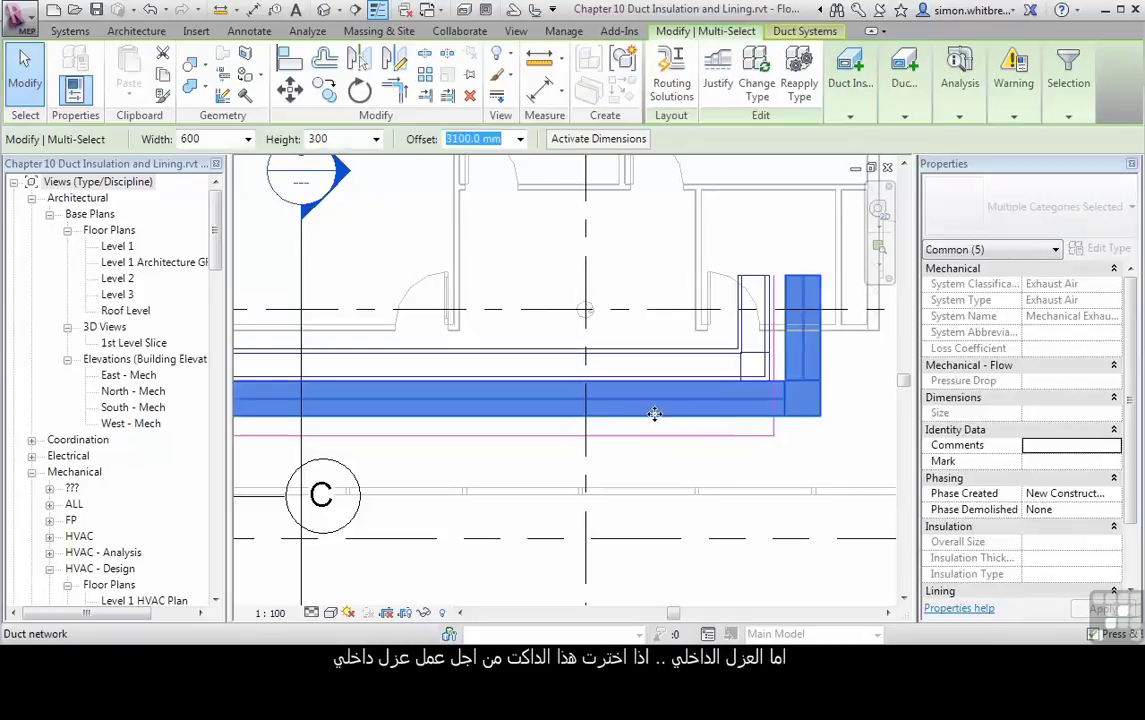
{"action": "left_click", "coordinate": [904, 84]}
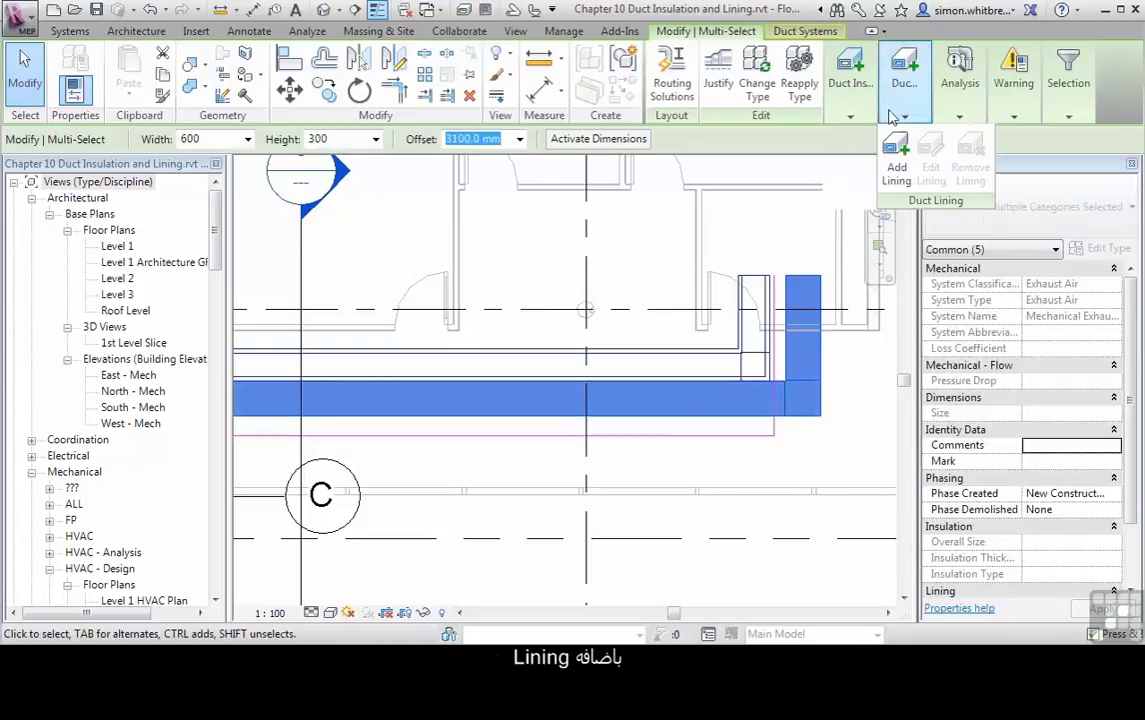
{"action": "left_click", "coordinate": [896, 167]}
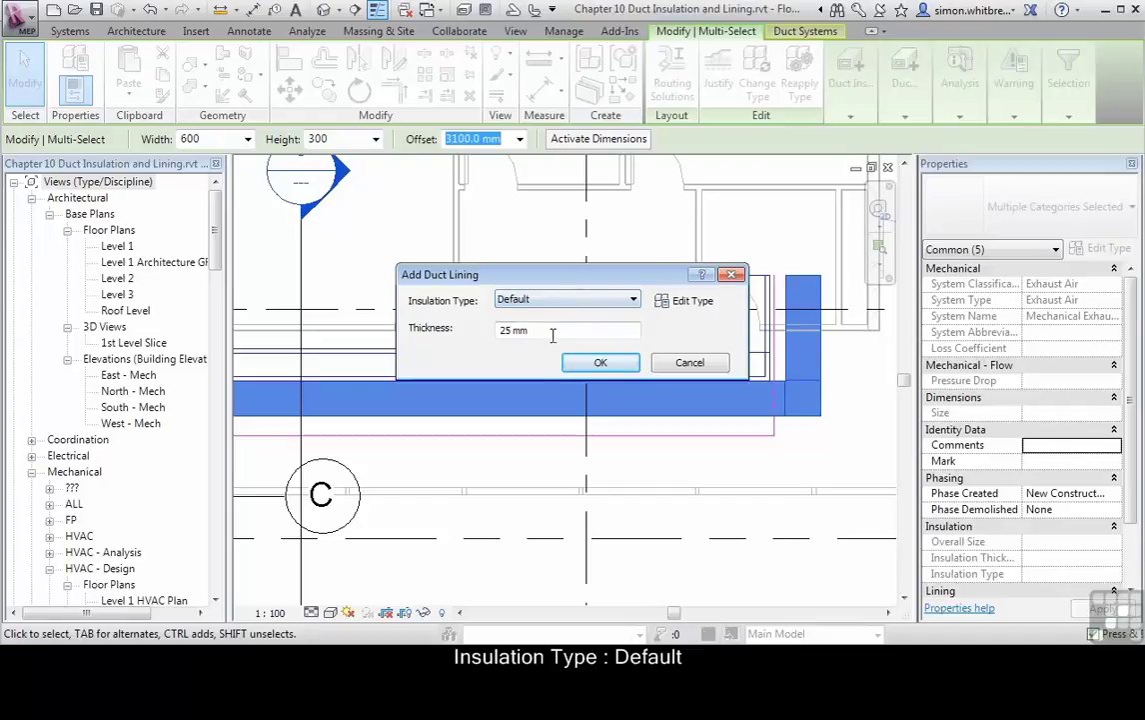
{"action": "left_click_drag", "start_coordinate": [552, 332], "coordinate": [455, 335]}
{"action": "type", "text": "75"}
{"action": "left_click", "coordinate": [569, 366]}
{"action": "left_click", "coordinate": [470, 459]}
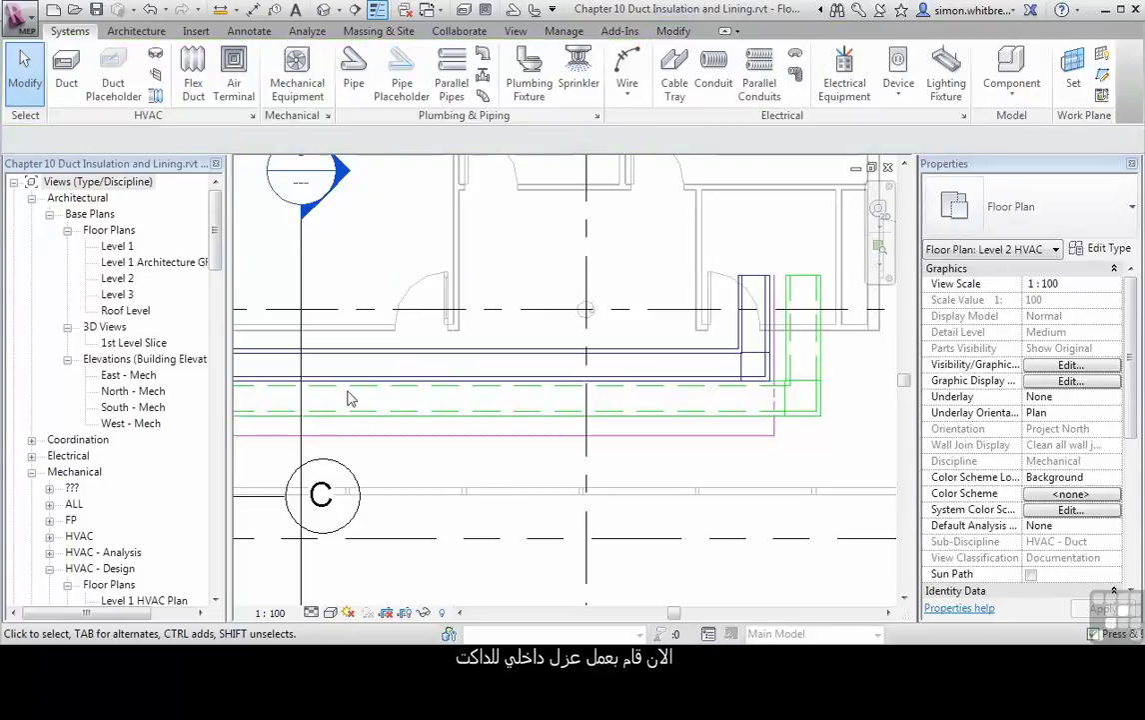
Step: Reopen Section 9 and review the supply duct's insulation properties
{"action": "scroll", "coordinate": [327, 400], "scroll_direction": "up", "scroll_amount": 2}
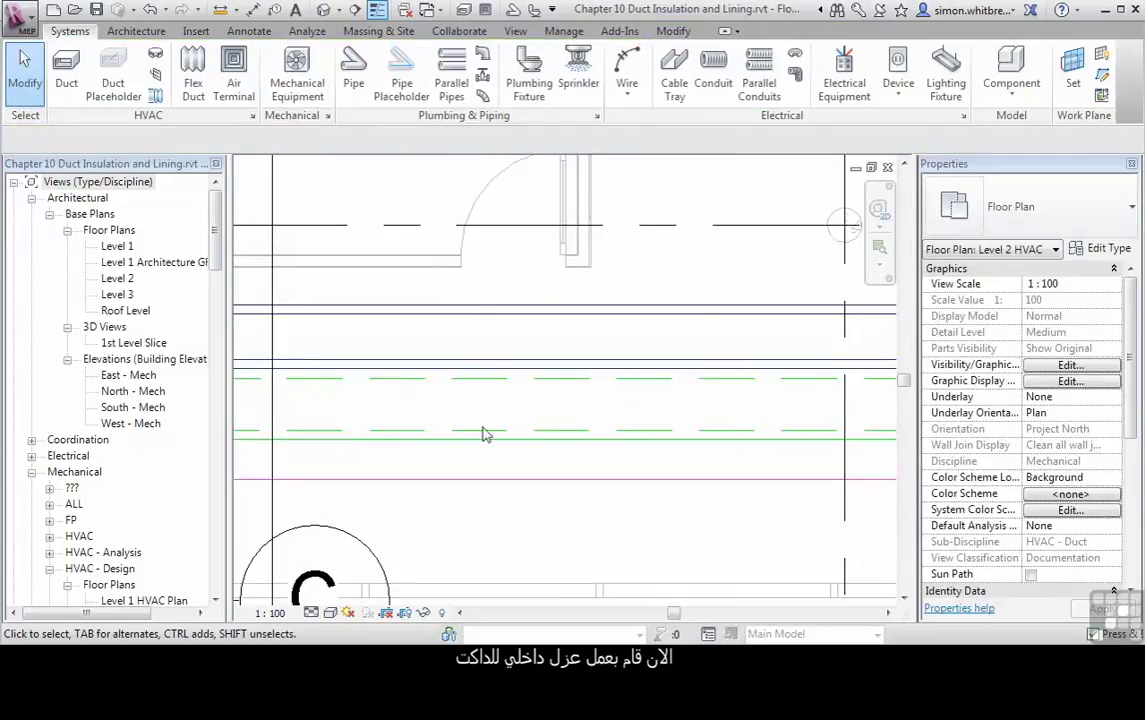
{"action": "scroll", "coordinate": [484, 433], "scroll_direction": "down", "scroll_amount": 2}
{"action": "scroll", "coordinate": [484, 433], "scroll_direction": "down", "scroll_amount": 1}
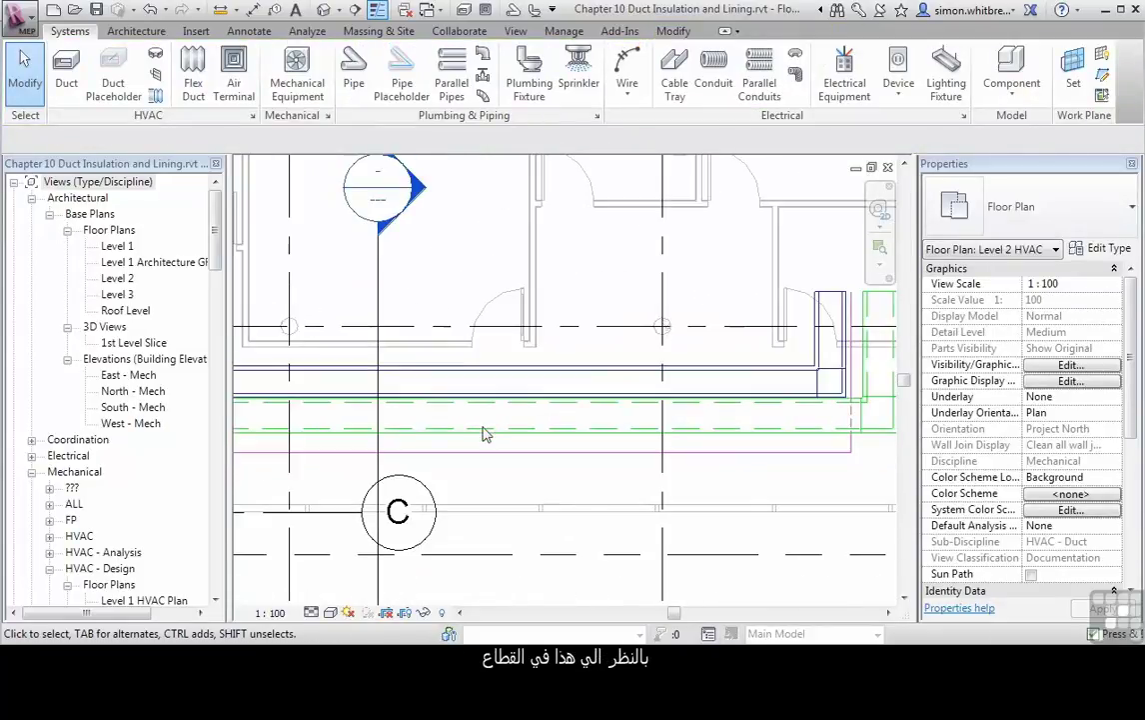
{"action": "double_click", "coordinate": [405, 212]}
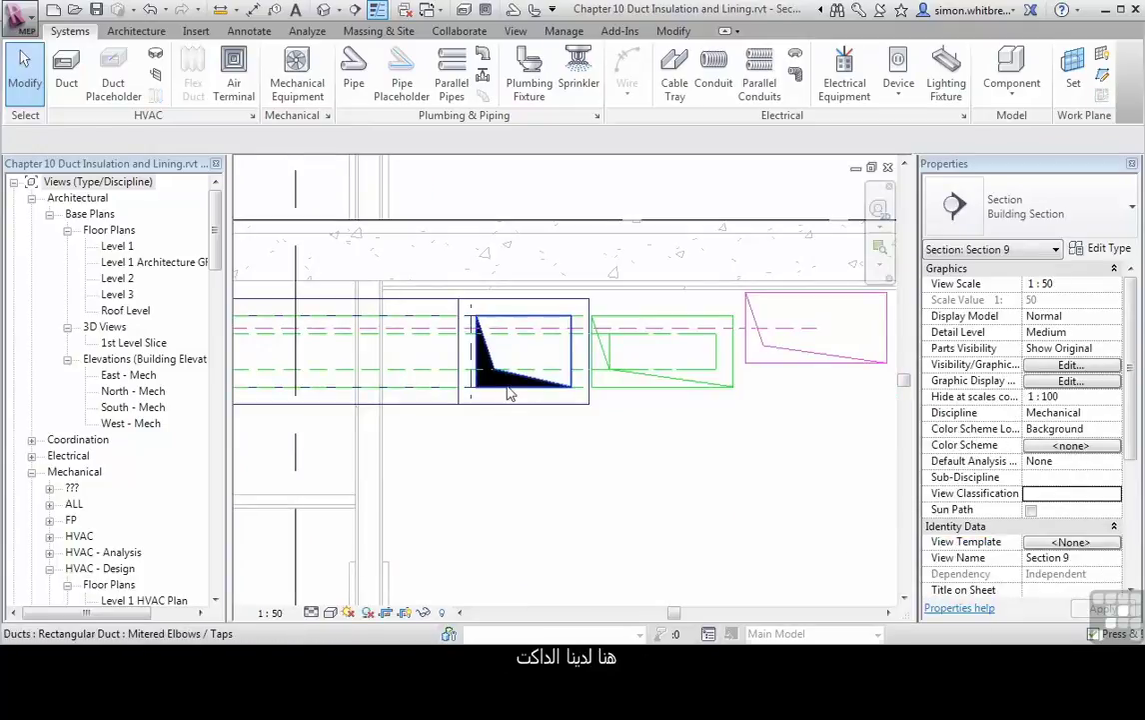
{"action": "left_click", "coordinate": [507, 393]}
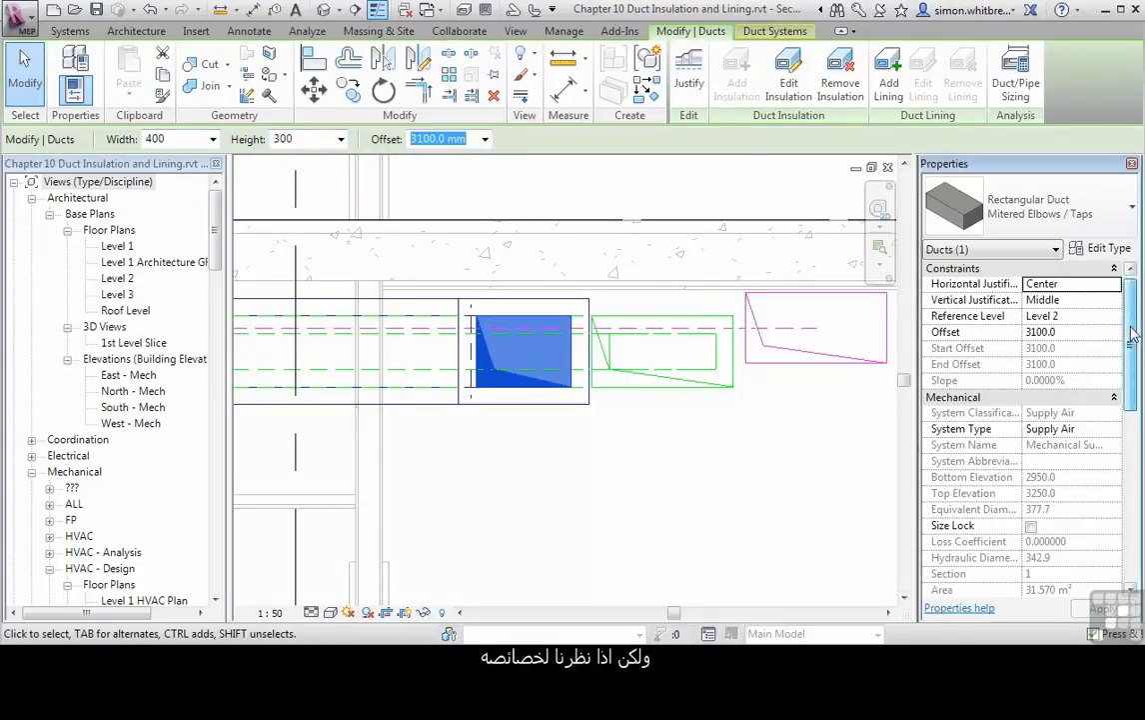
{"action": "left_click_drag", "start_coordinate": [1129, 334], "coordinate": [1135, 489]}
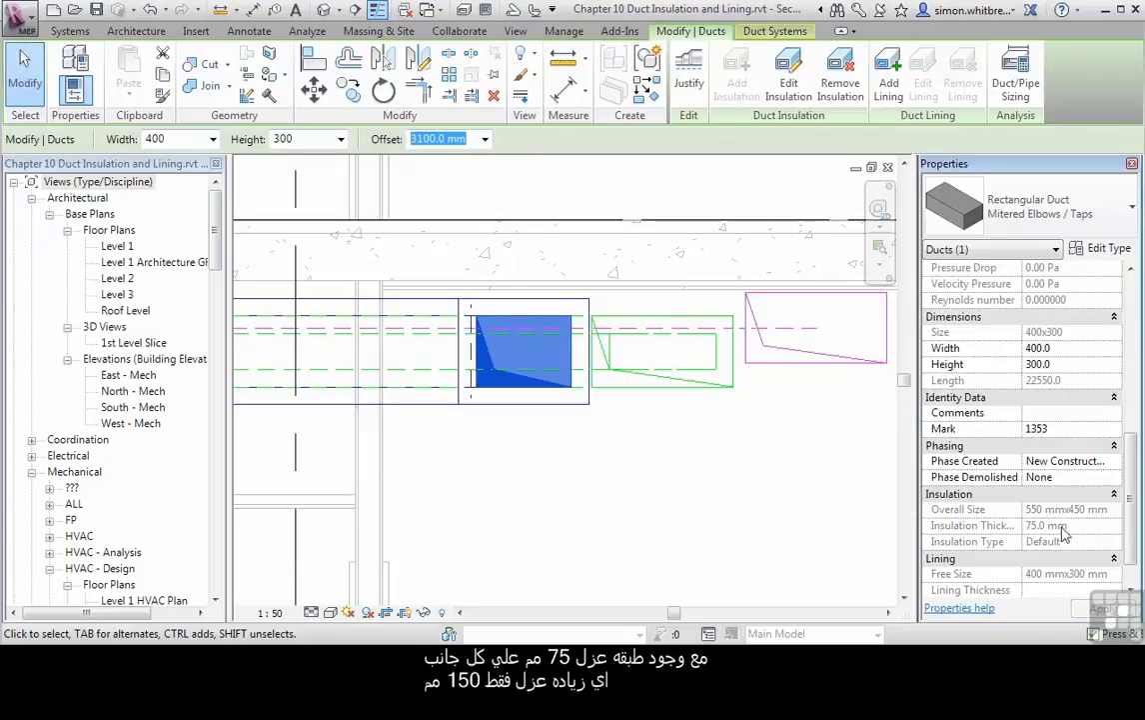
Step: Select the lined exhaust duct, check its Lining properties, then deselect
{"action": "left_click", "coordinate": [640, 386]}
{"action": "left_click", "coordinate": [652, 388]}
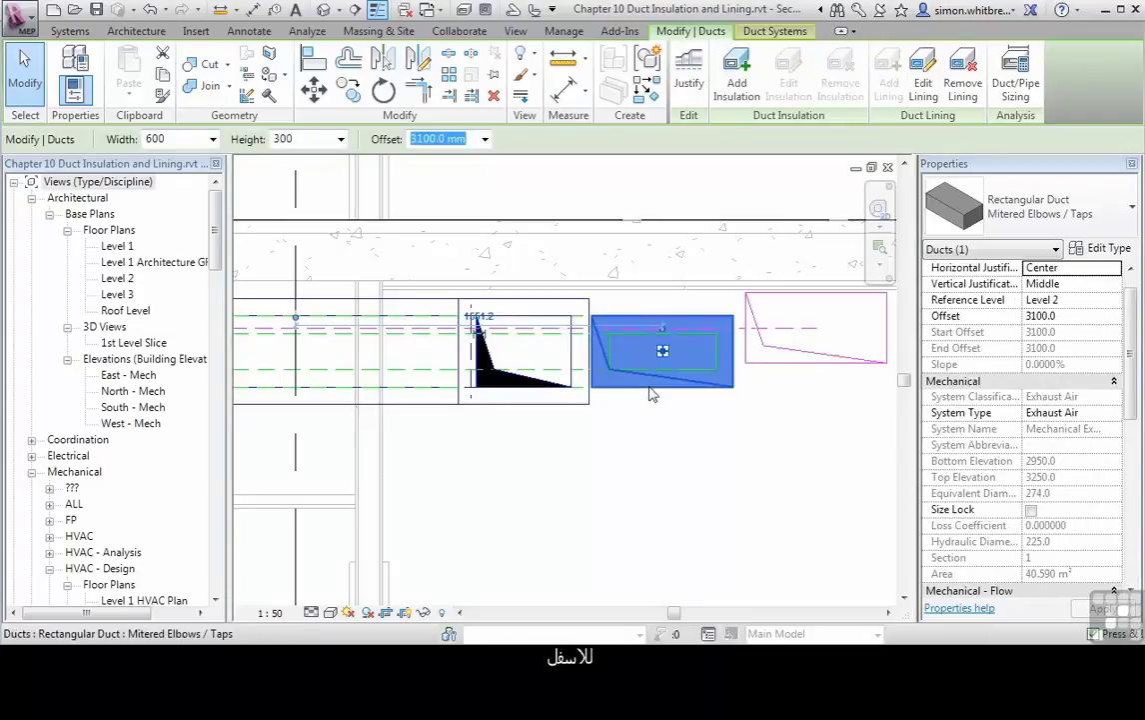
{"action": "left_click_drag", "start_coordinate": [1130, 354], "coordinate": [1133, 499]}
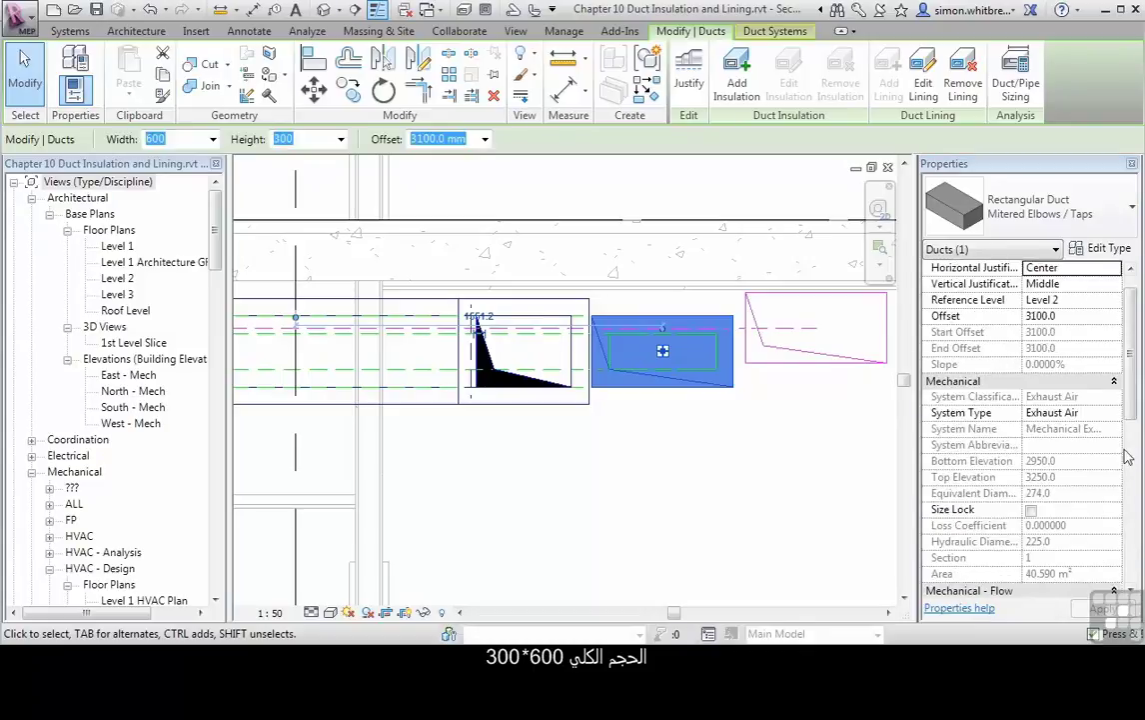
{"action": "scroll", "coordinate": [1139, 496], "scroll_direction": "down", "scroll_amount": 5}
{"action": "scroll", "coordinate": [1139, 496], "scroll_direction": "down", "scroll_amount": 5}
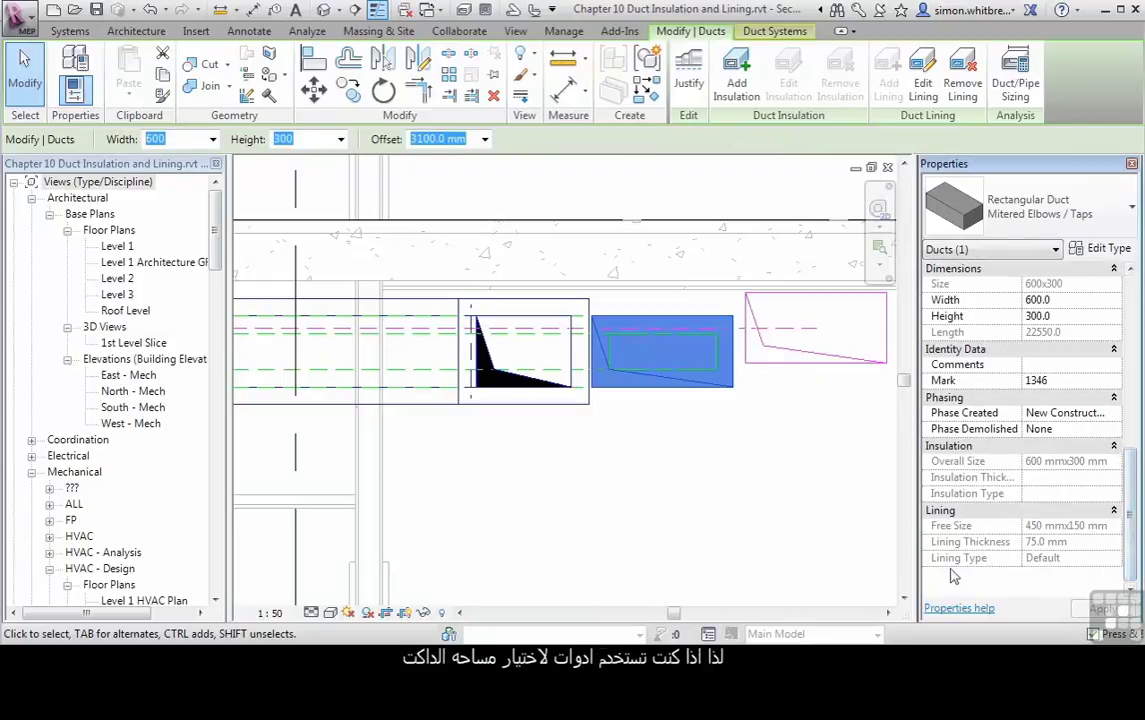
{"action": "left_click", "coordinate": [751, 530]}
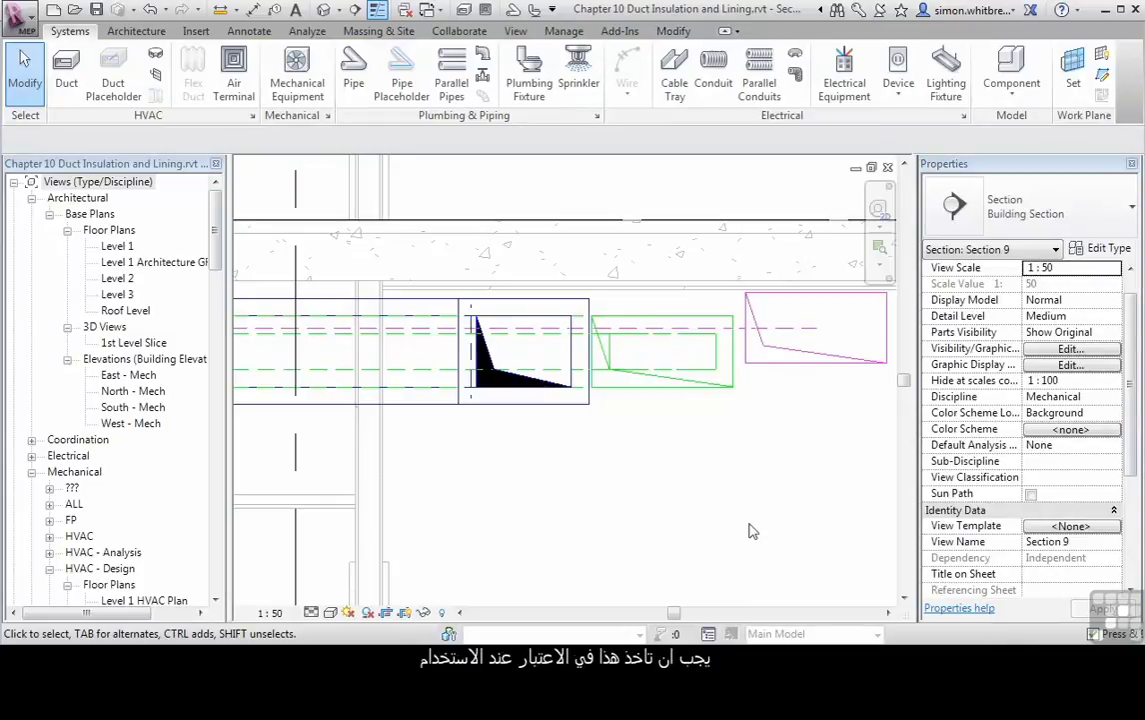
Step: Close Section 9 and set the vertical supply duct segment's insulation thickness to 50 mm
{"action": "left_click", "coordinate": [888, 168]}
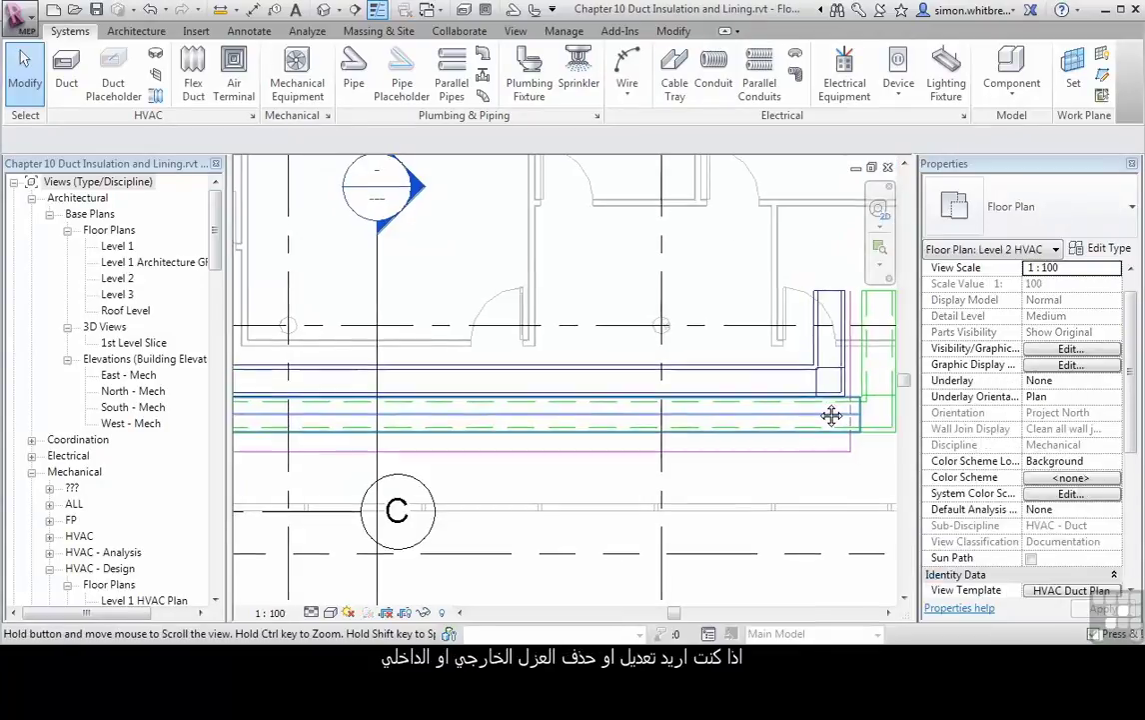
{"action": "middle_click_drag", "start_coordinate": [831, 412], "coordinate": [655, 390]}
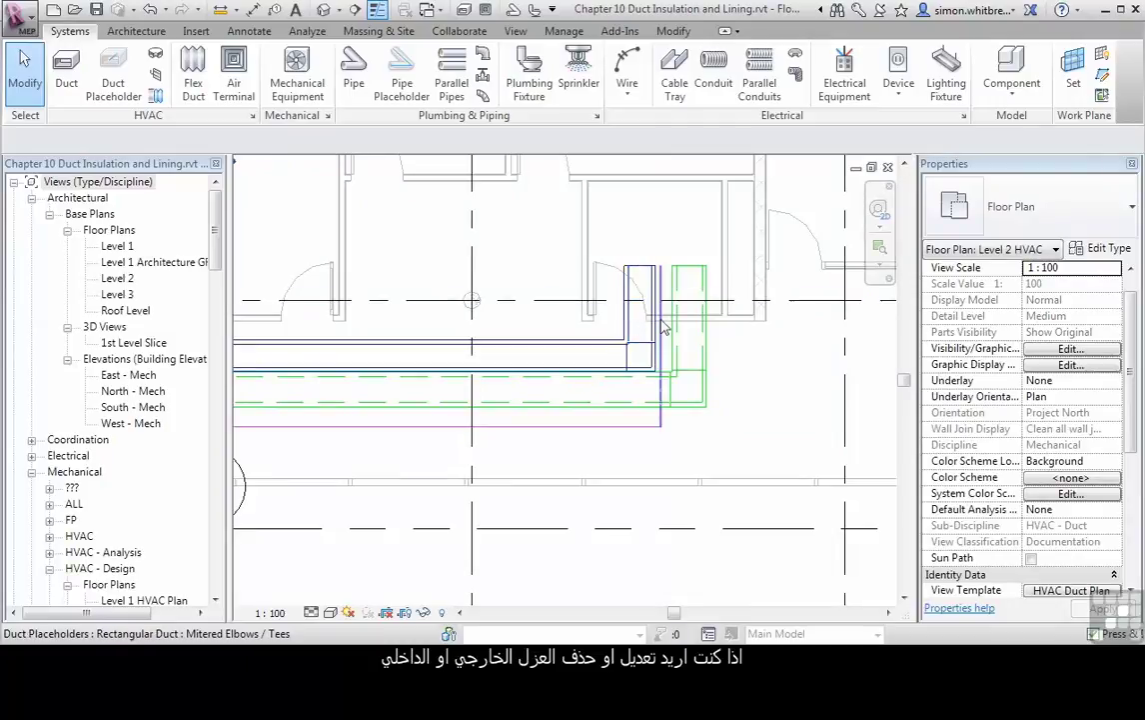
{"action": "scroll", "coordinate": [596, 298], "scroll_direction": "up", "scroll_amount": 3}
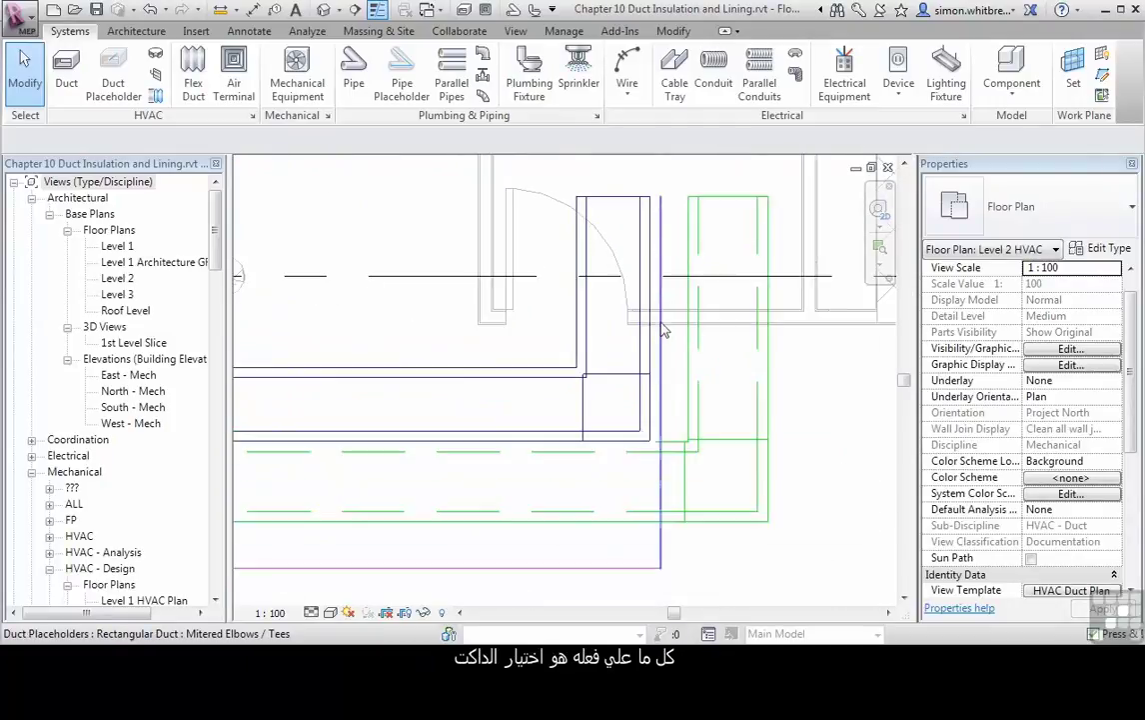
{"action": "left_click", "coordinate": [589, 350]}
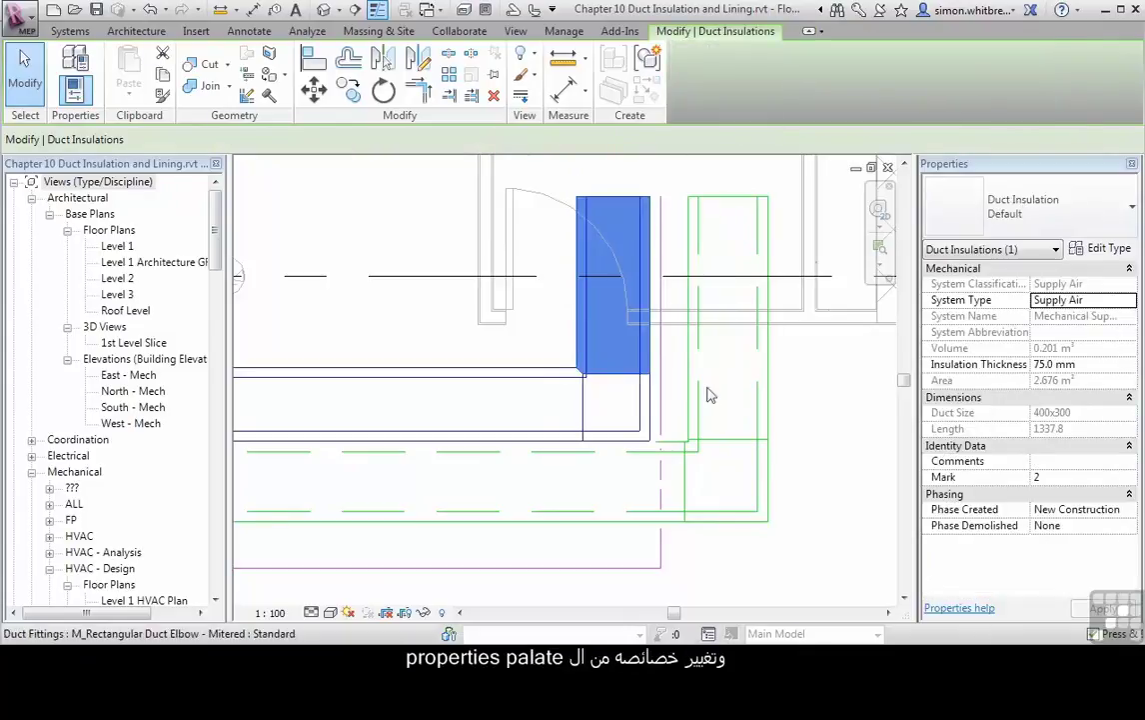
{"action": "left_click", "coordinate": [1115, 363]}
{"action": "type", "text": "50"}
{"action": "key", "text": "Return"}
{"action": "left_click", "coordinate": [426, 326]}
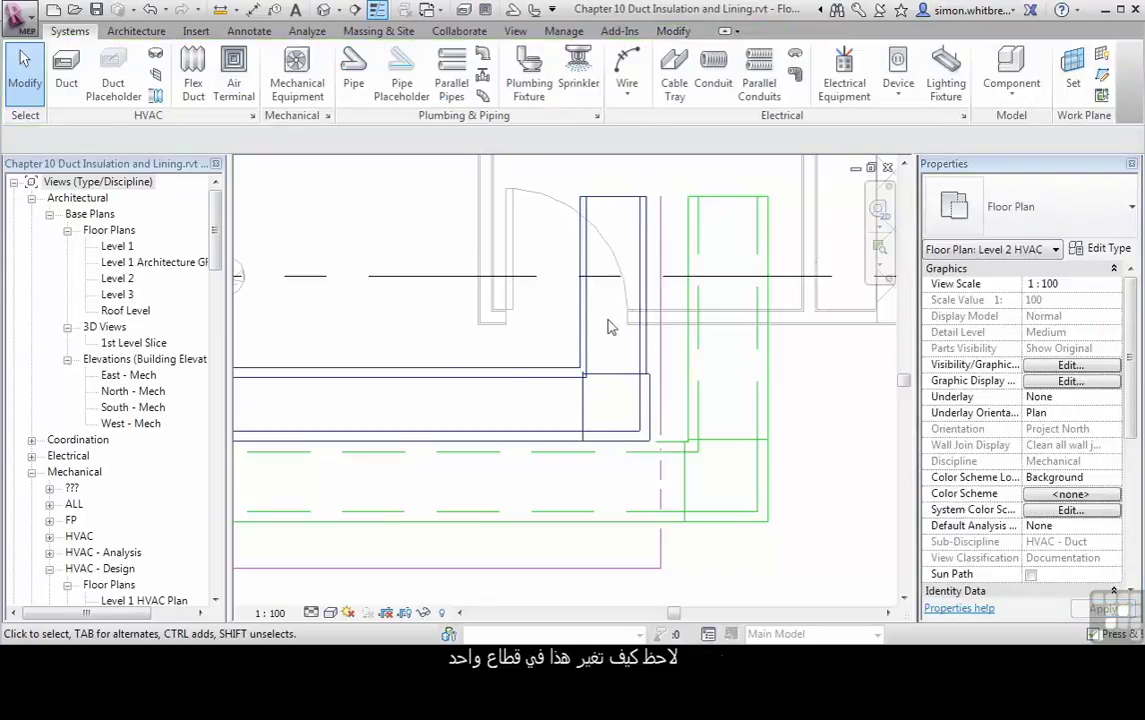
Step: Tab-select the exhaust duct run and remove its internal lining, confirming the prompt
{"action": "key", "text": "Tab"}
{"action": "left_click", "coordinate": [690, 362]}
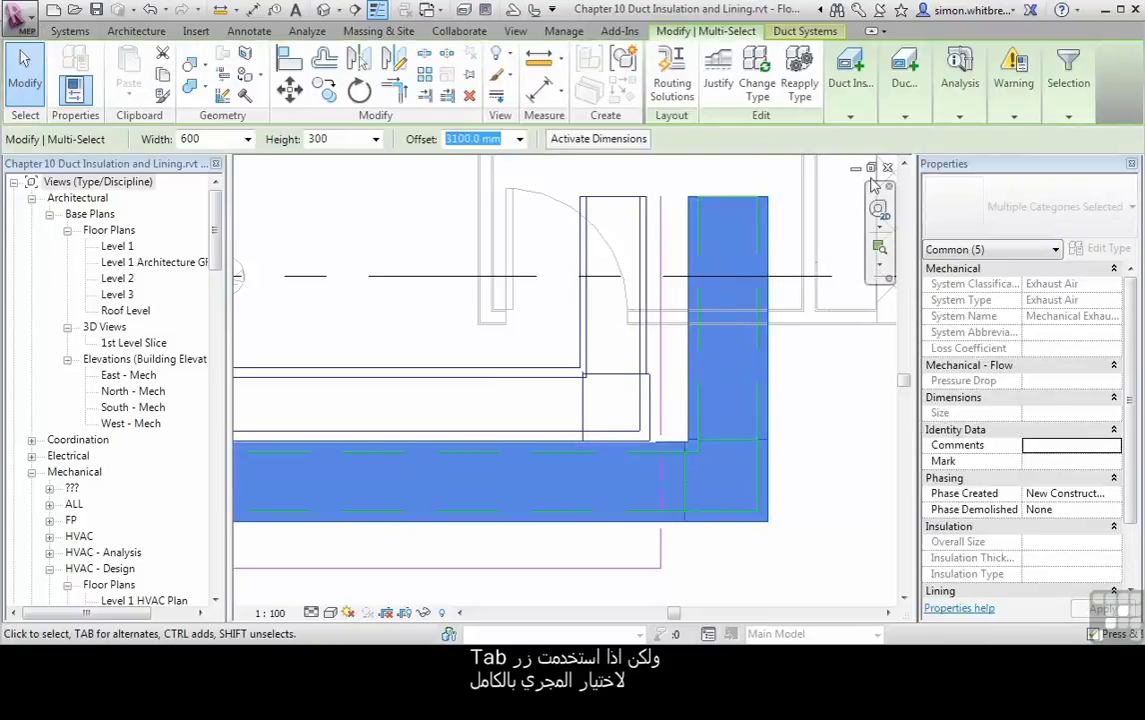
{"action": "left_click", "coordinate": [907, 118]}
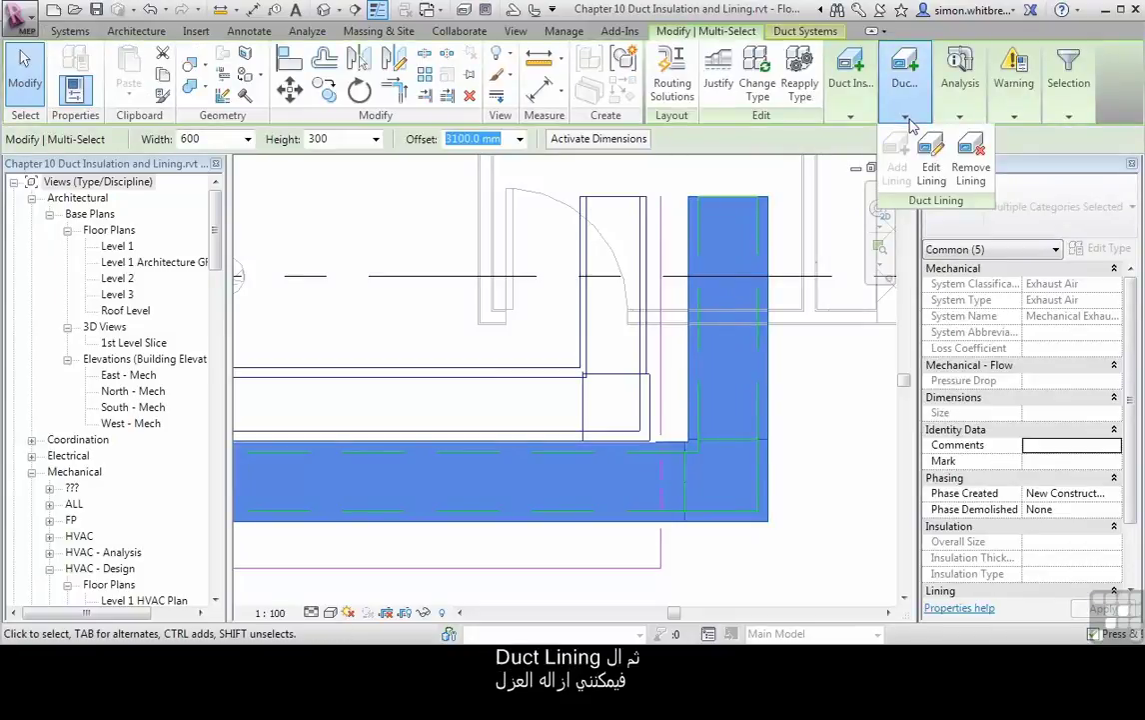
{"action": "left_click", "coordinate": [970, 172]}
{"action": "left_click_drag", "start_coordinate": [250, 95], "coordinate": [420, 203]}
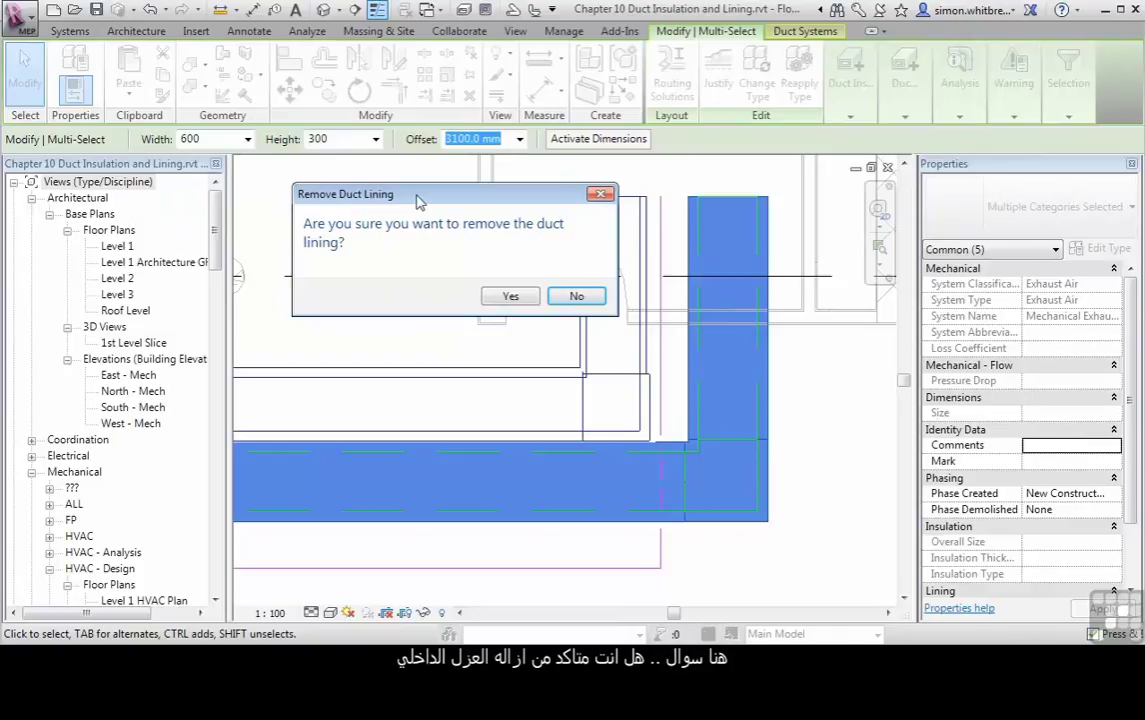
{"action": "left_click", "coordinate": [507, 299]}
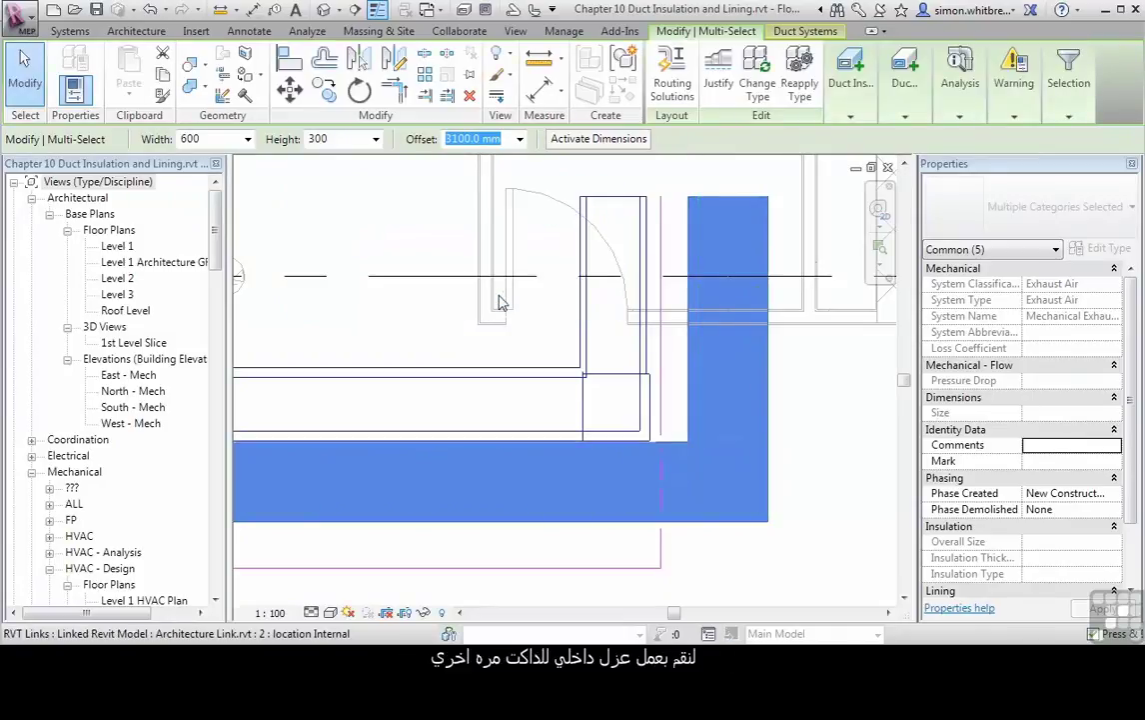
{"action": "key", "text": "Escape"}
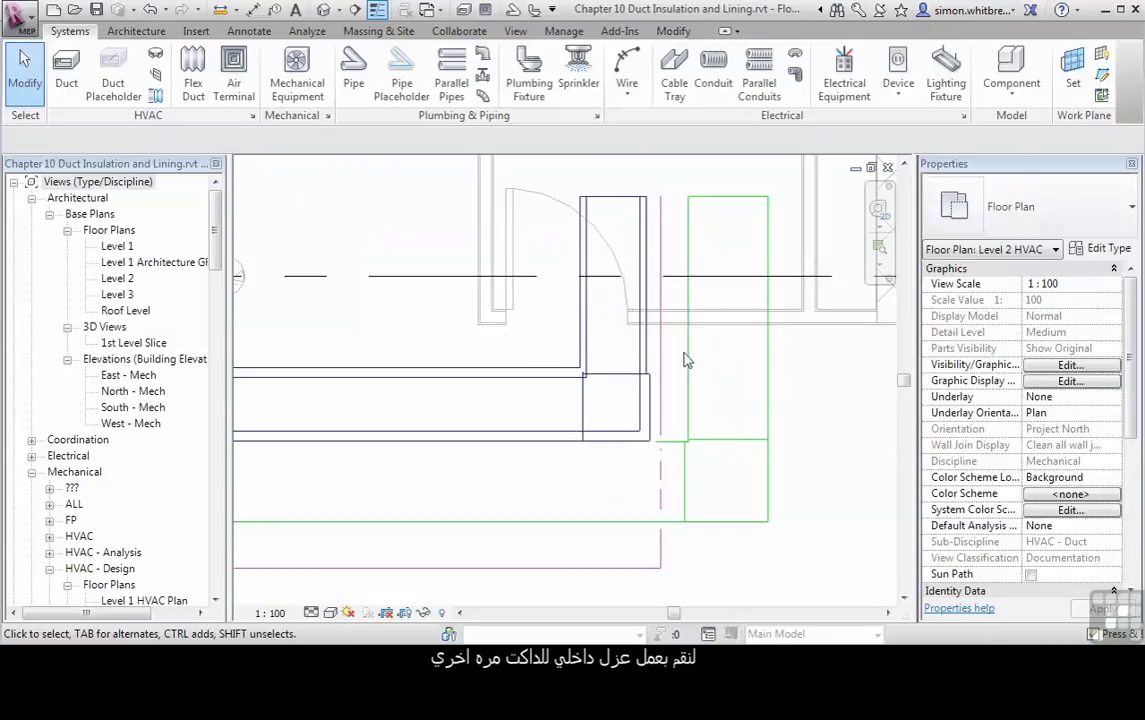
Step: Tab-select the exhaust duct run and add a 50 mm internal lining
{"action": "key", "text": "Tab"}
{"action": "left_click", "coordinate": [690, 358]}
{"action": "left_click", "coordinate": [904, 117]}
{"action": "left_click", "coordinate": [898, 168]}
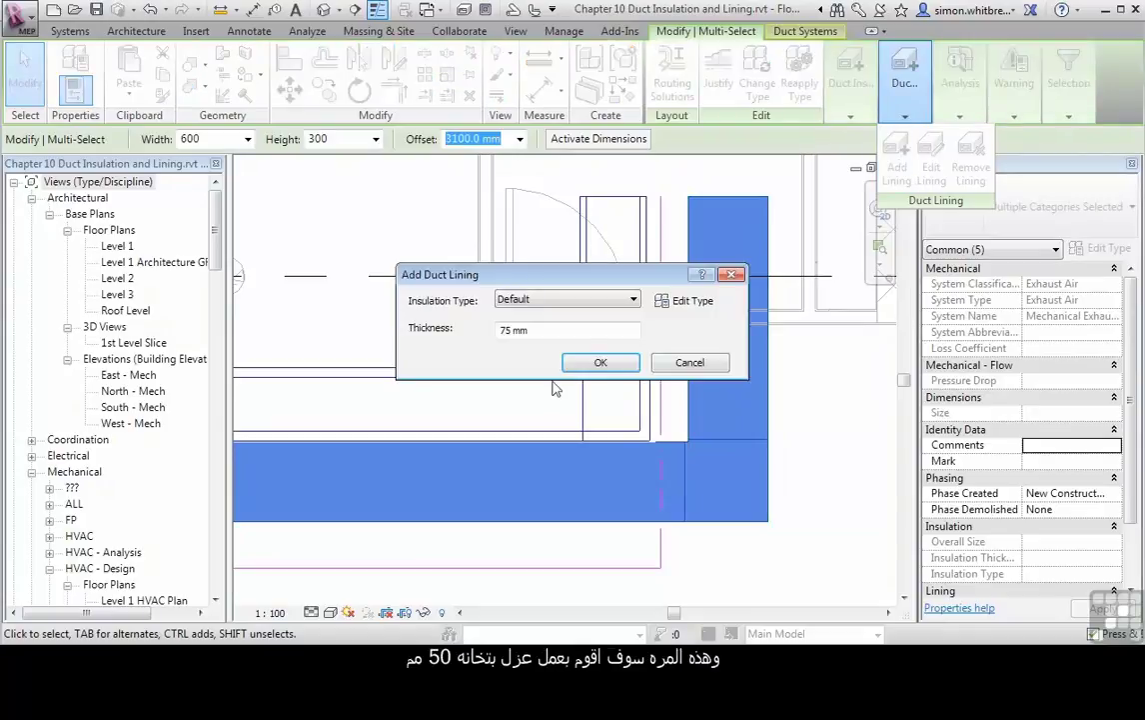
{"action": "type", "text": "50"}
{"action": "key", "text": "Return"}
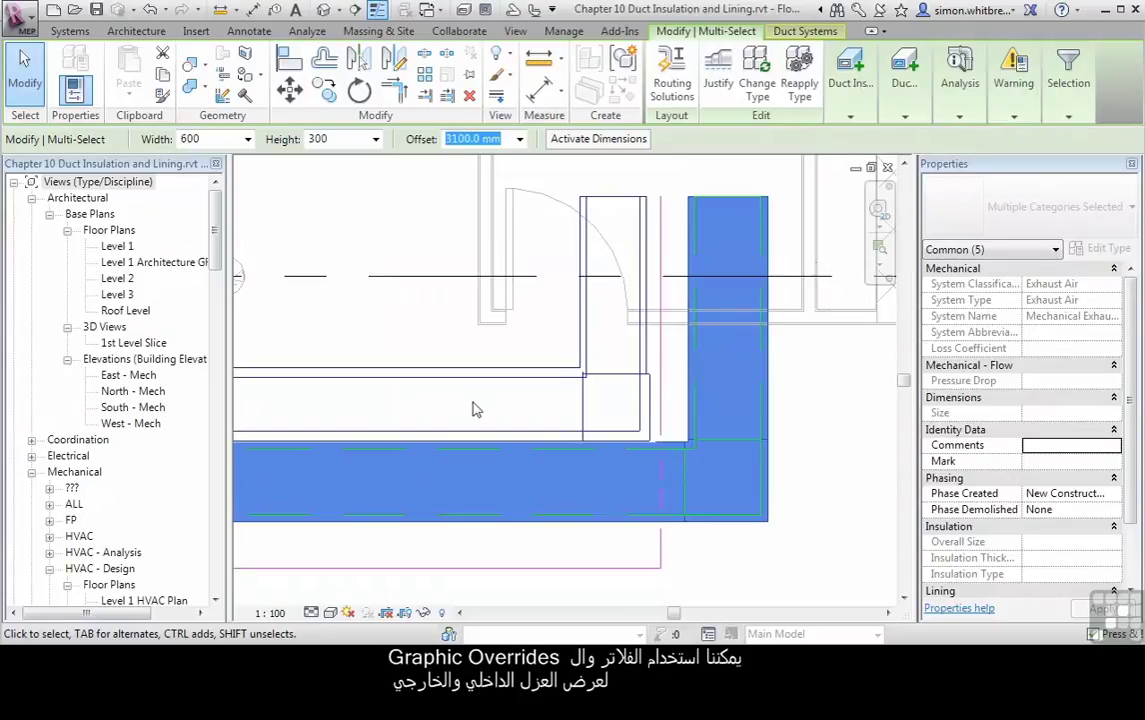
{"action": "left_click", "coordinate": [476, 408]}
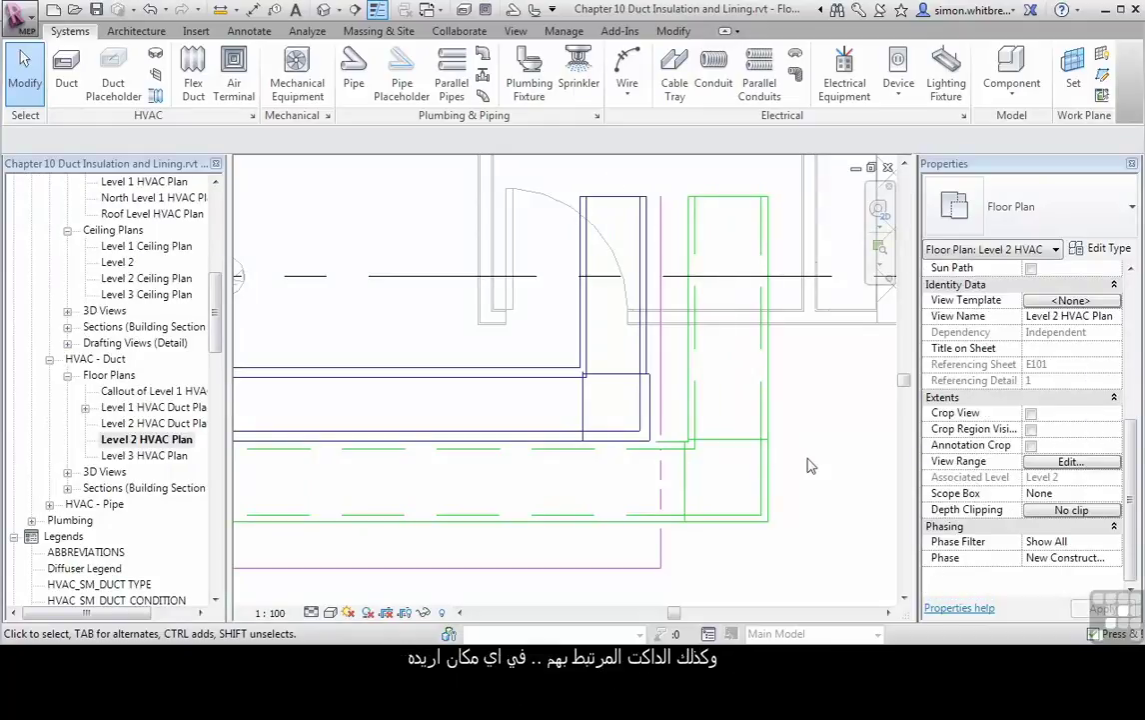
Step: In Visibility/Graphics for Level 2 HVAC Plan, uncheck Duct Linings and Duct Insulations
{"action": "left_click", "coordinate": [515, 31]}
{"action": "left_click", "coordinate": [160, 55]}
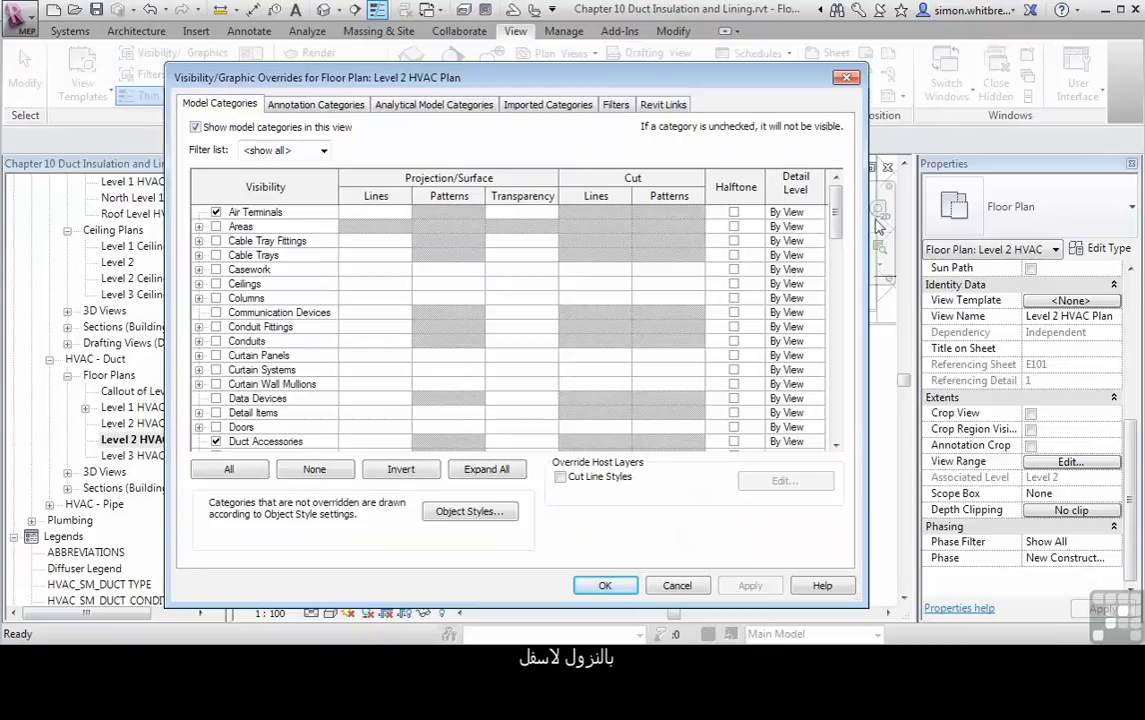
{"action": "left_click_drag", "start_coordinate": [837, 205], "coordinate": [839, 244]}
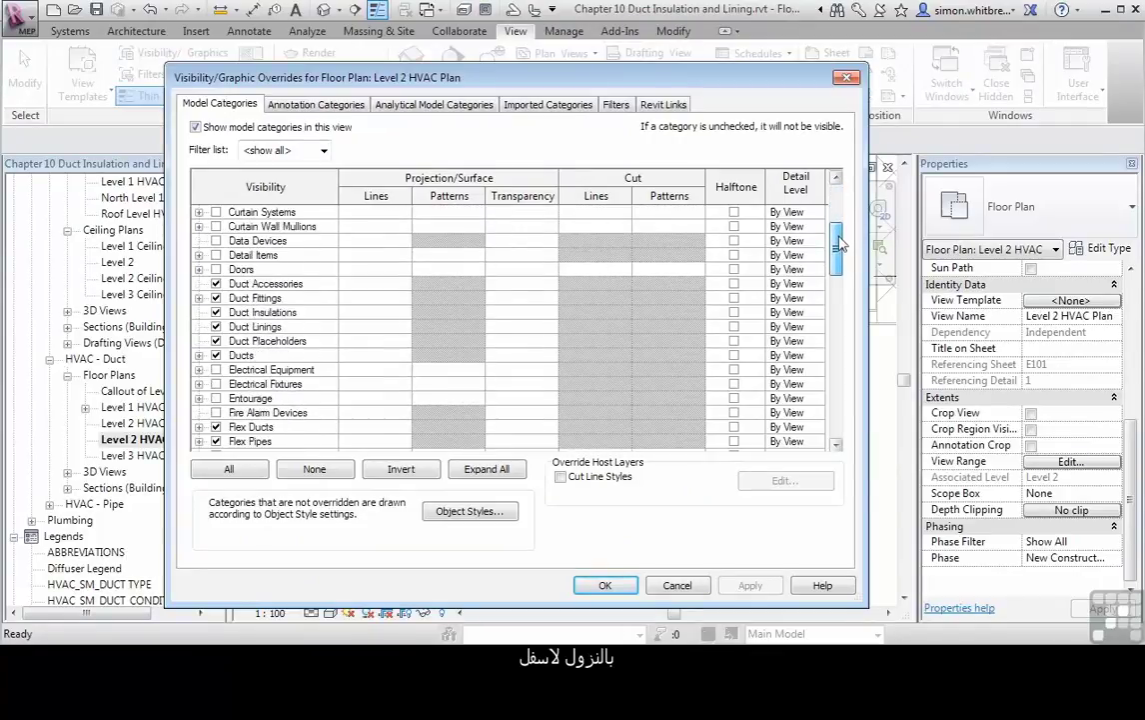
{"action": "left_click", "coordinate": [214, 327]}
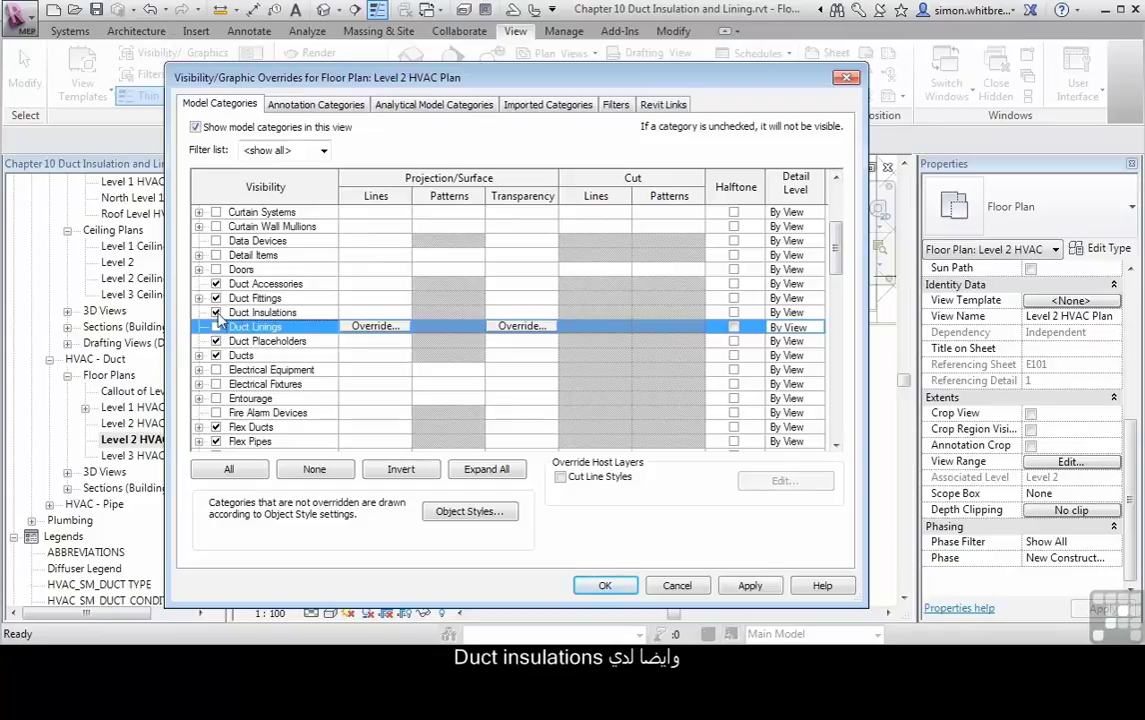
{"action": "left_click", "coordinate": [217, 312]}
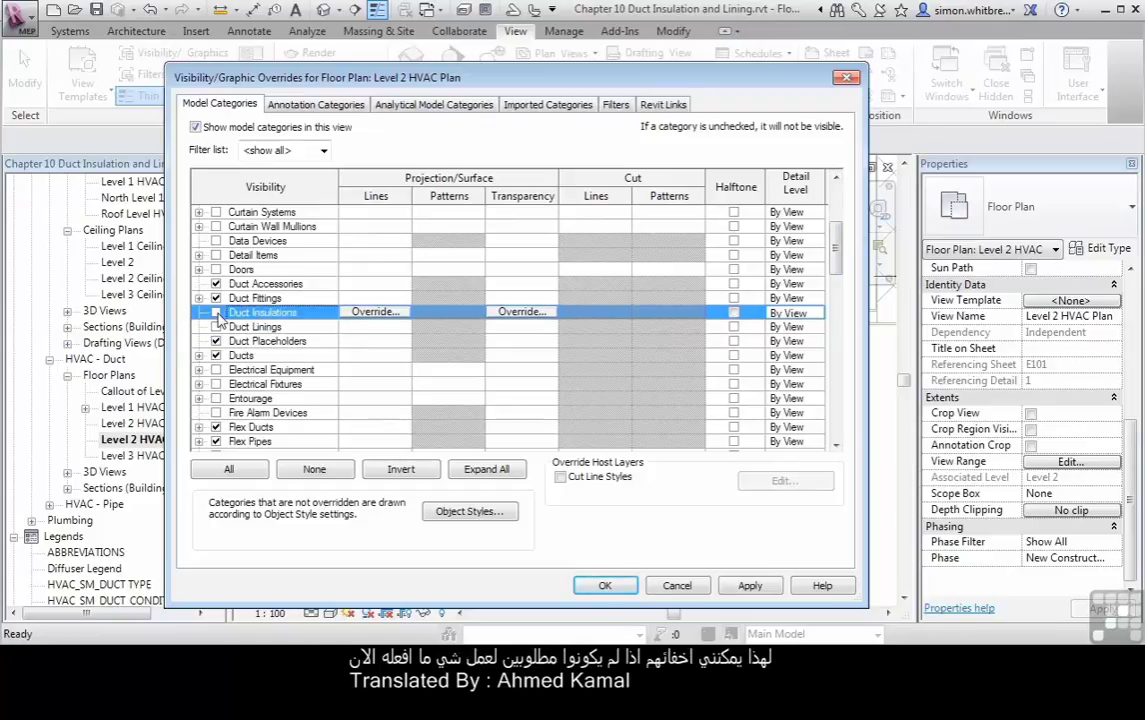
{"action": "key", "text": "Return"}
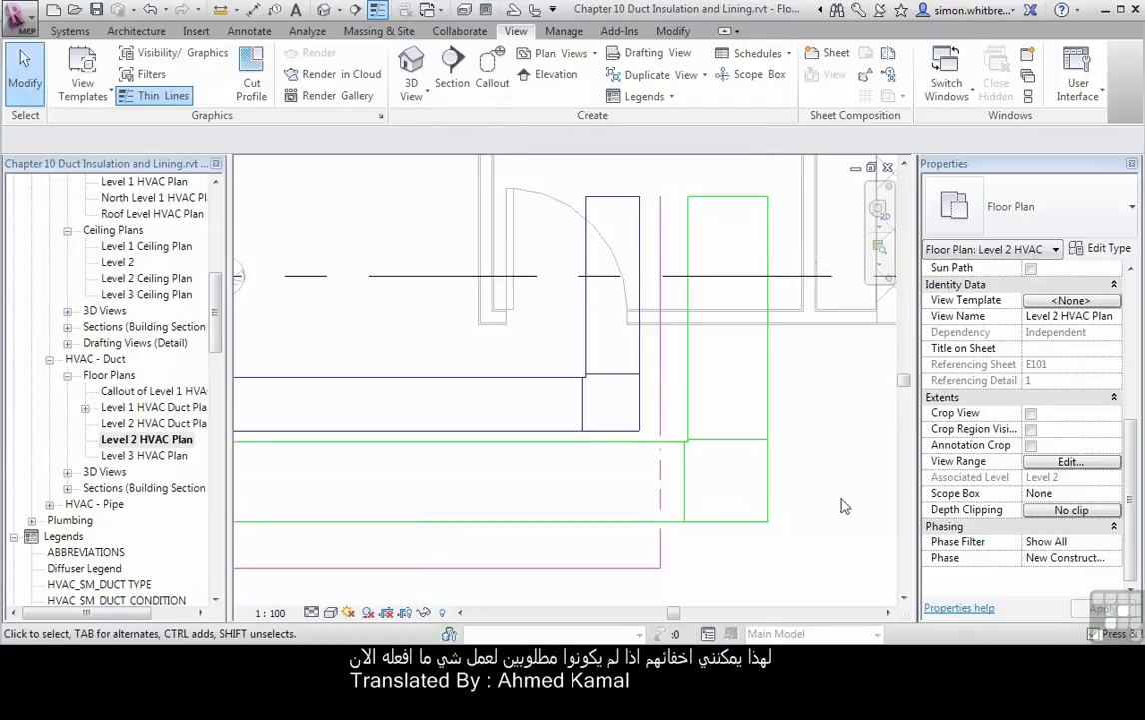